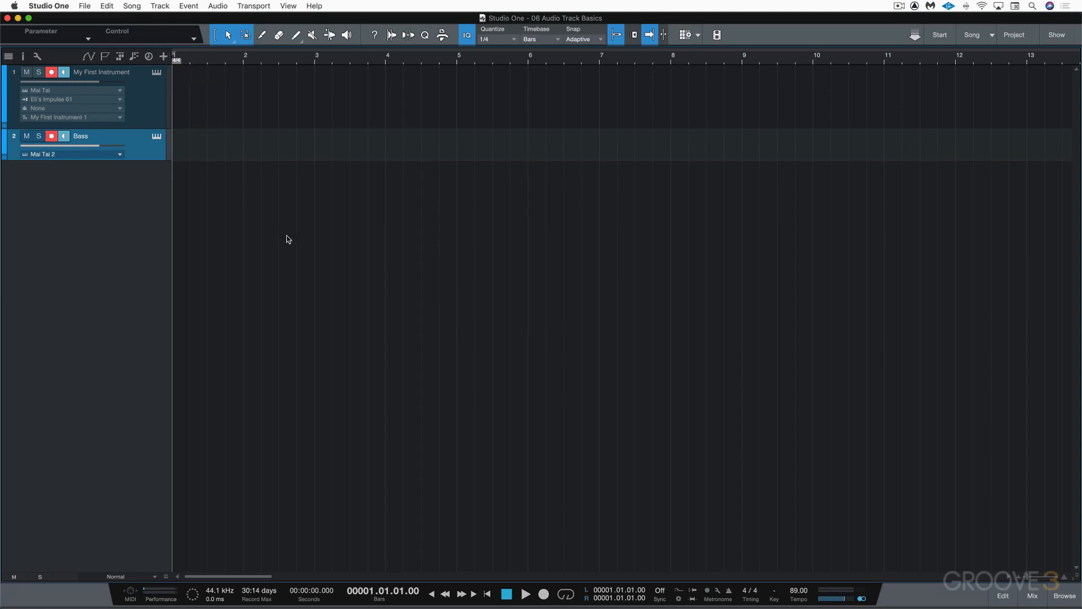
# Open the Add Tracks dialog, name the new track Cowbell and keep its type as Audio.
pyautogui.press('t')
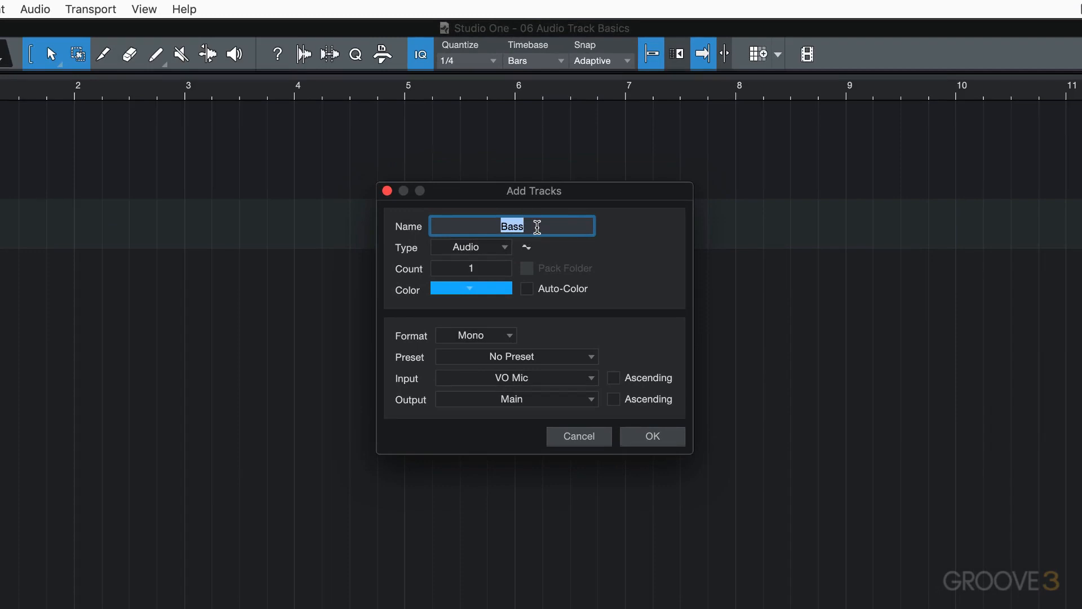
pyautogui.write('Cowbell')
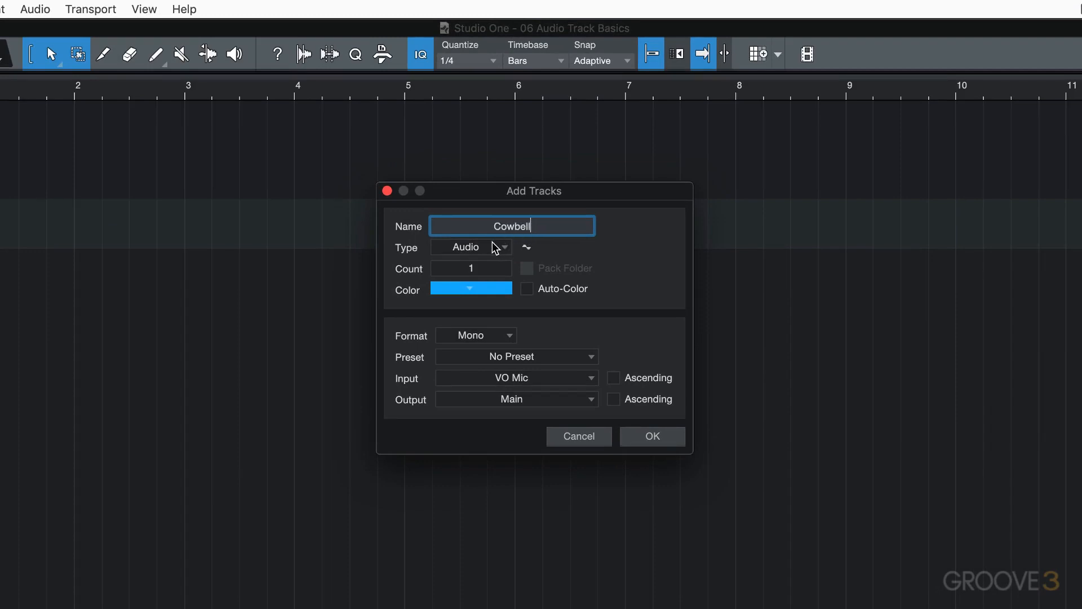
pyautogui.click(506, 248)
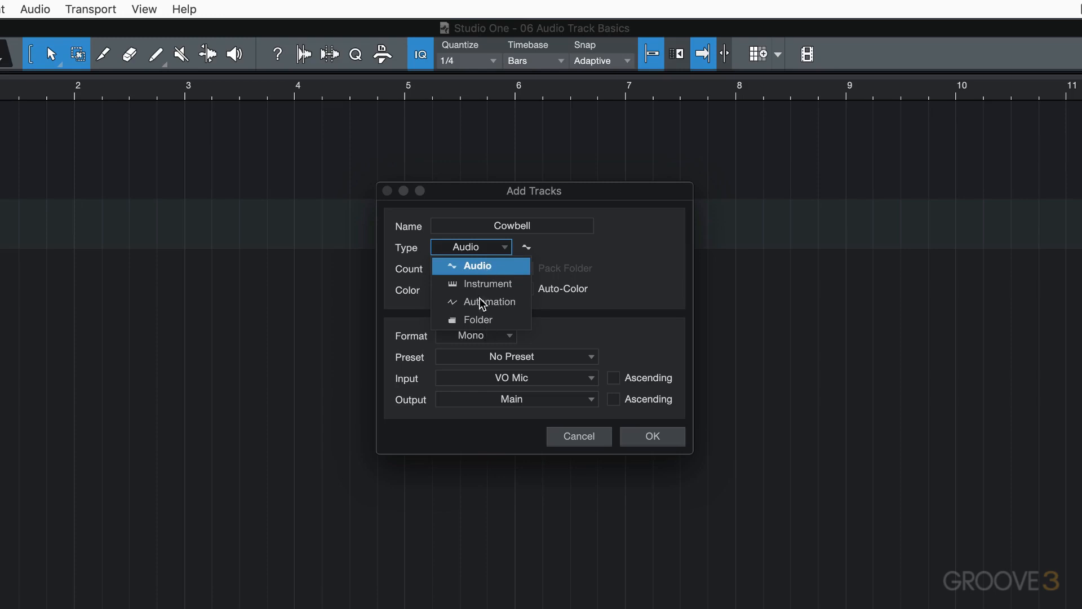
pyautogui.click(477, 266)
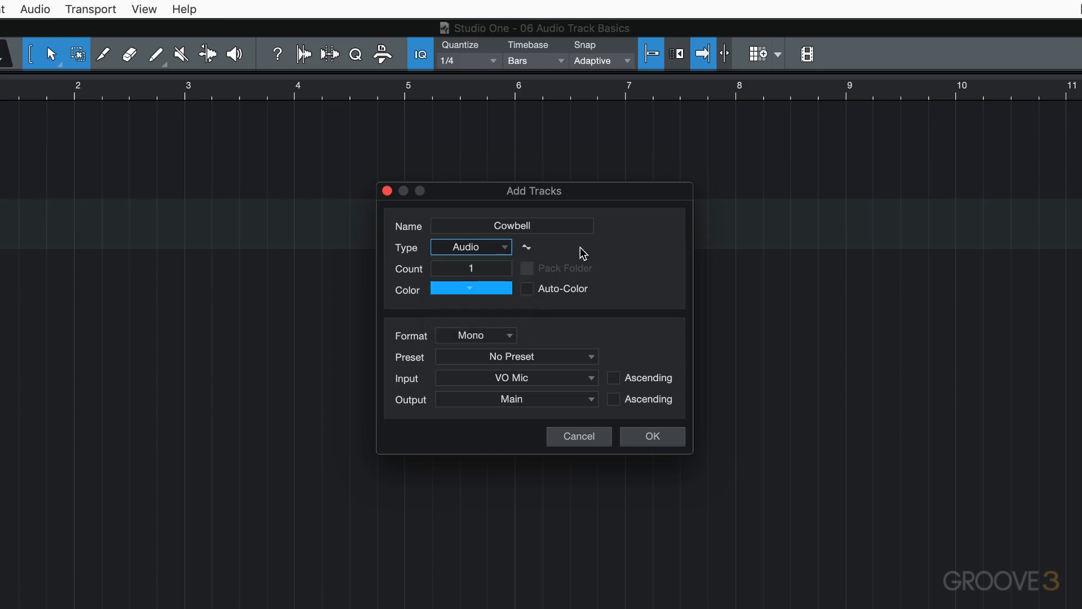
# Set the track colour to light green and keep the Mono format.
pyautogui.click(471, 288)
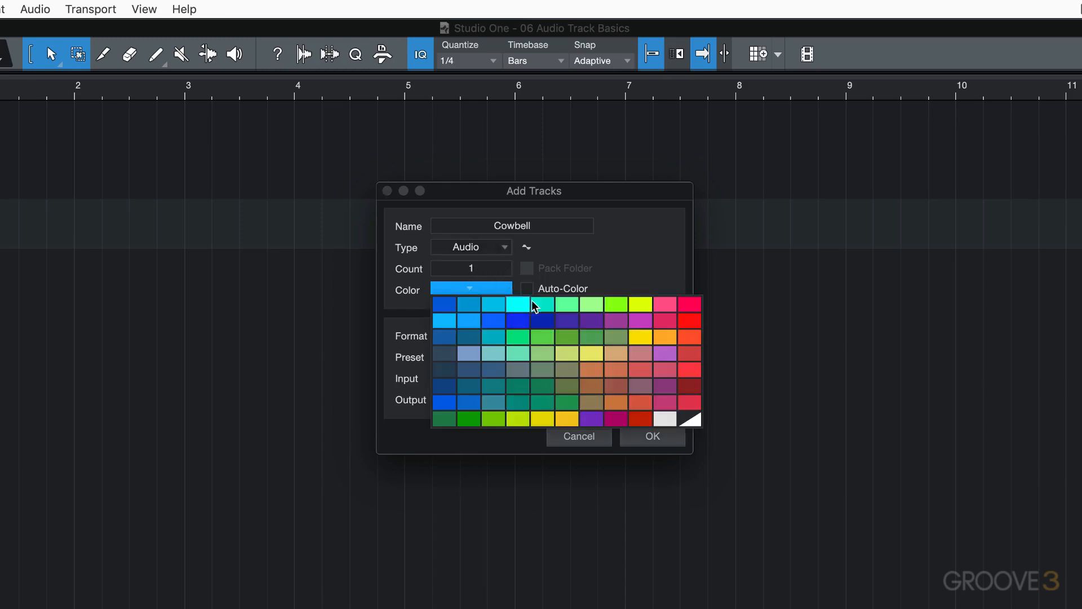
pyautogui.click(562, 301)
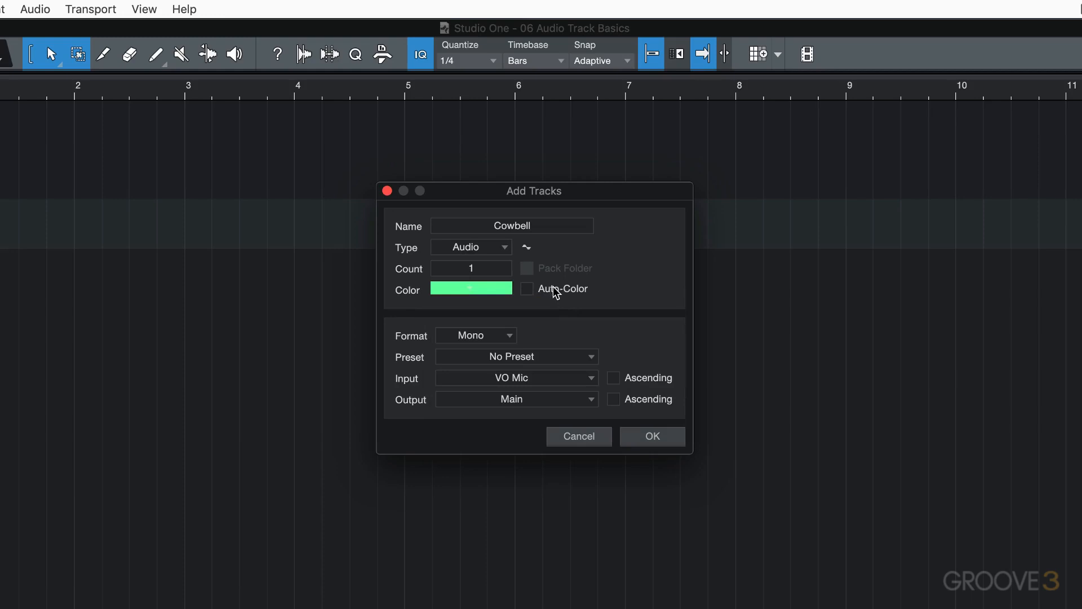
pyautogui.click(510, 337)
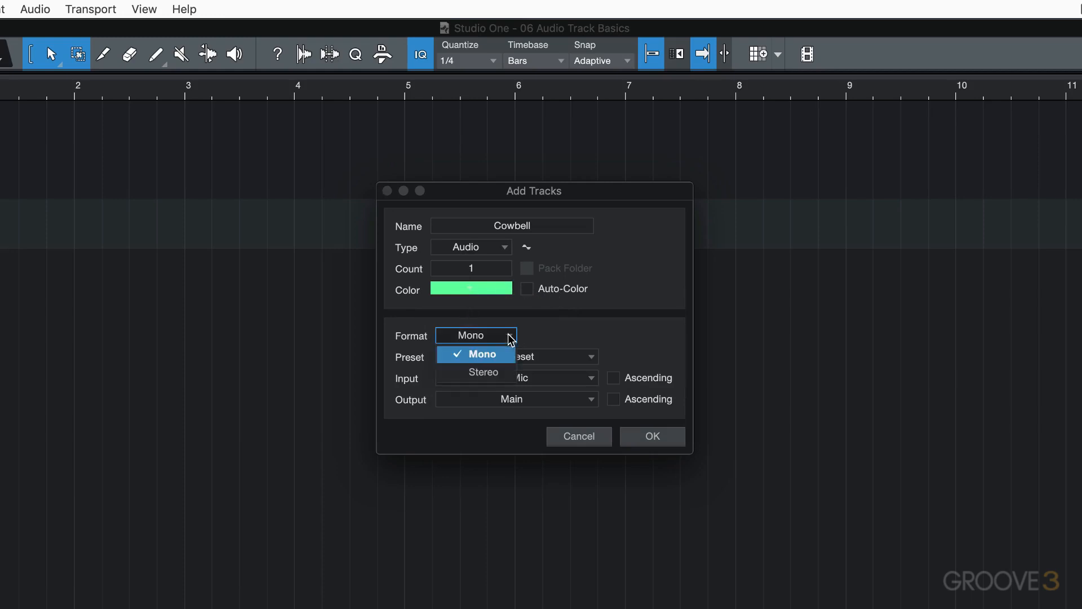
pyautogui.click(584, 330)
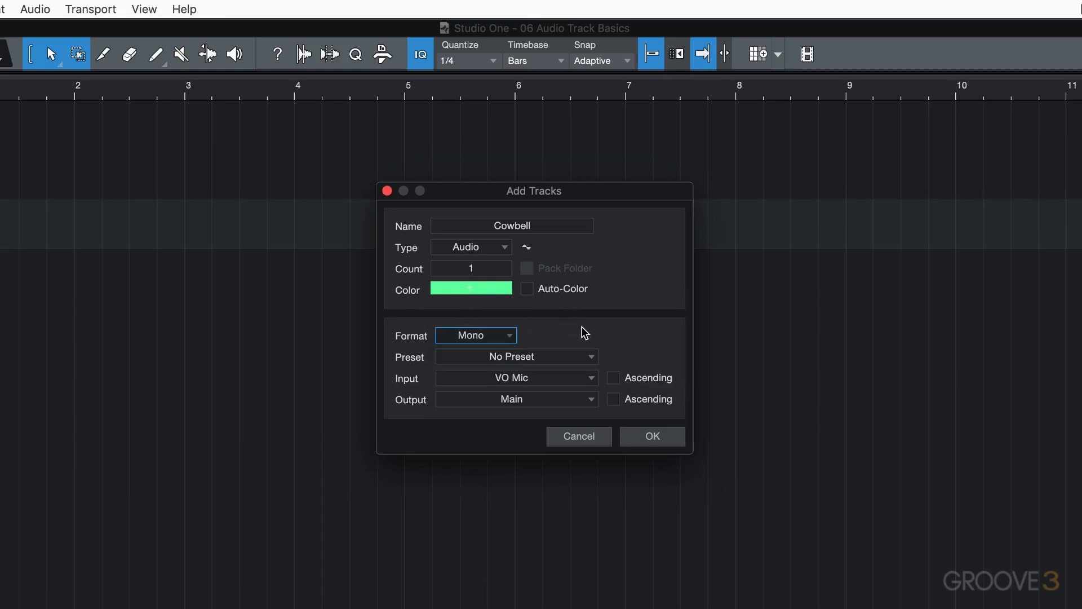
# Browse the Bass and Drums preset folders without choosing a preset.
pyautogui.click(585, 358)
pyautogui.click(445, 394)
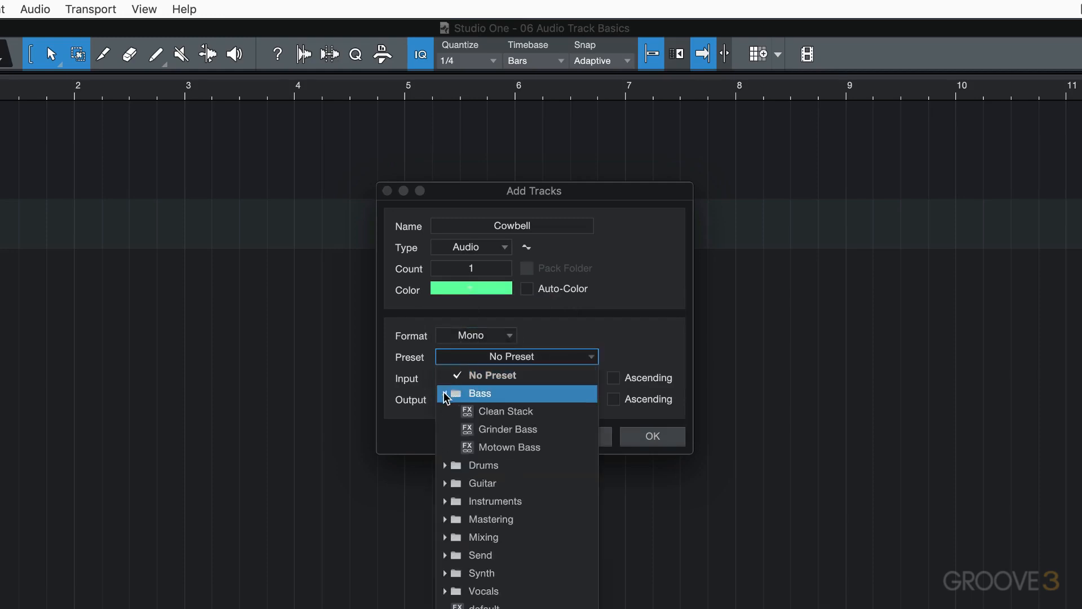
pyautogui.click(445, 466)
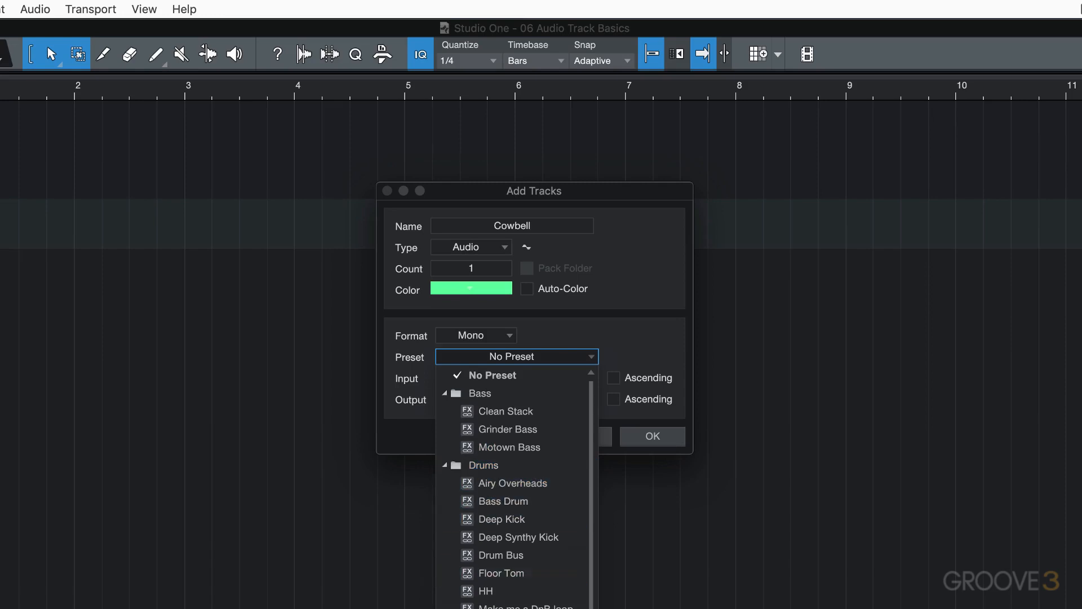
pyautogui.click(444, 393)
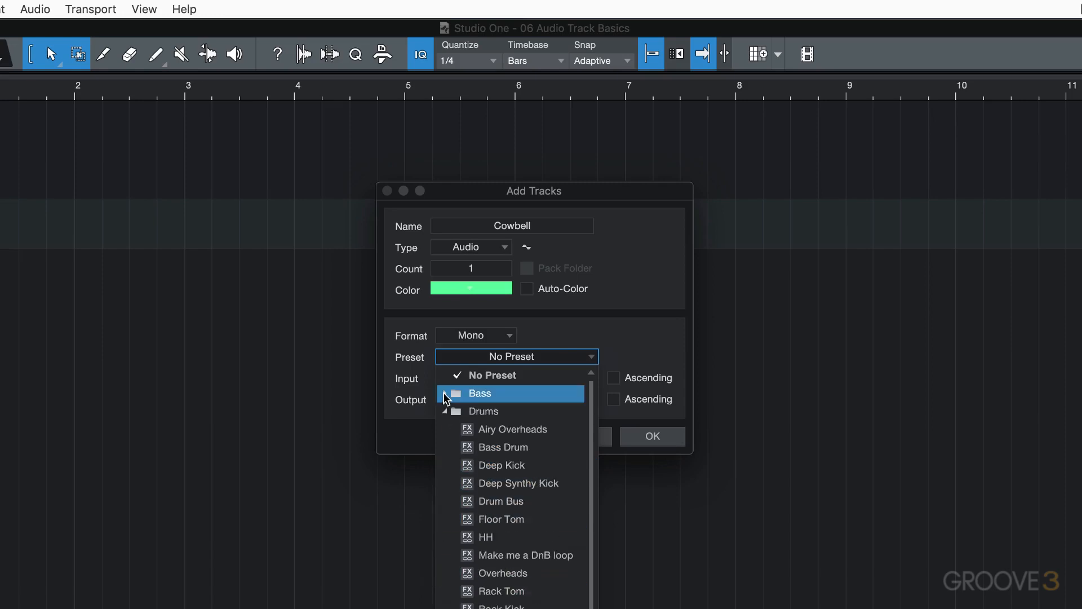
pyautogui.click(445, 411)
pyautogui.click(473, 376)
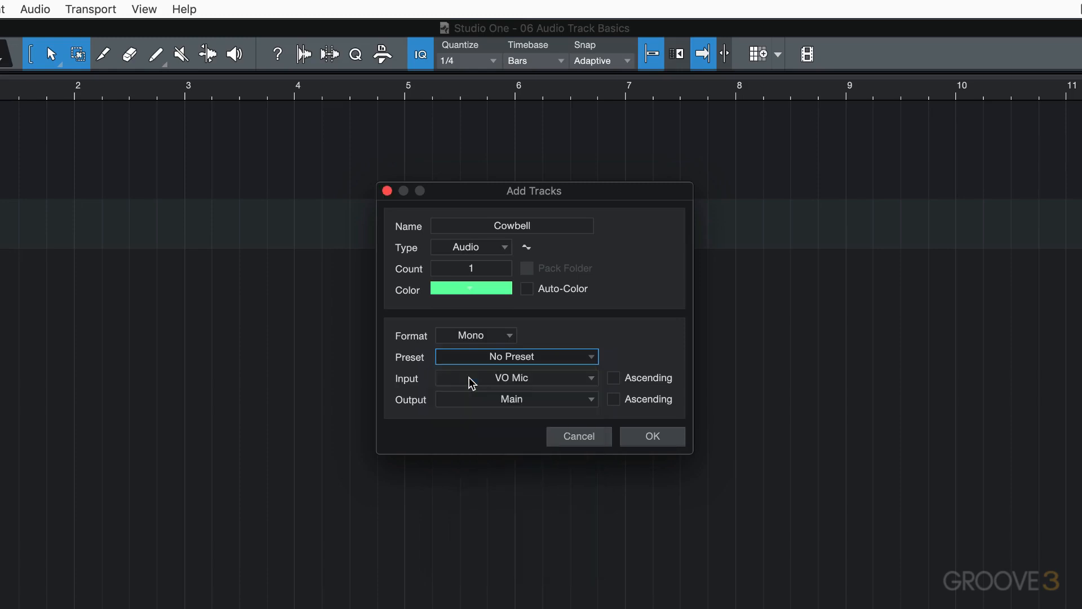
# Keep the output on Main and set the track input to OH L.
pyautogui.click(522, 381)
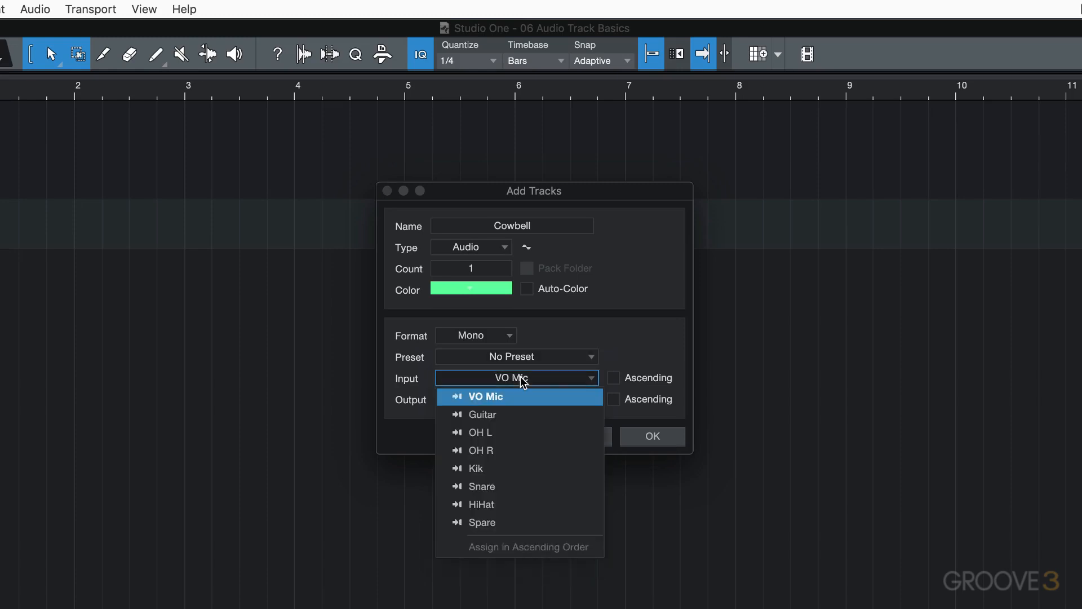
pyautogui.click(495, 398)
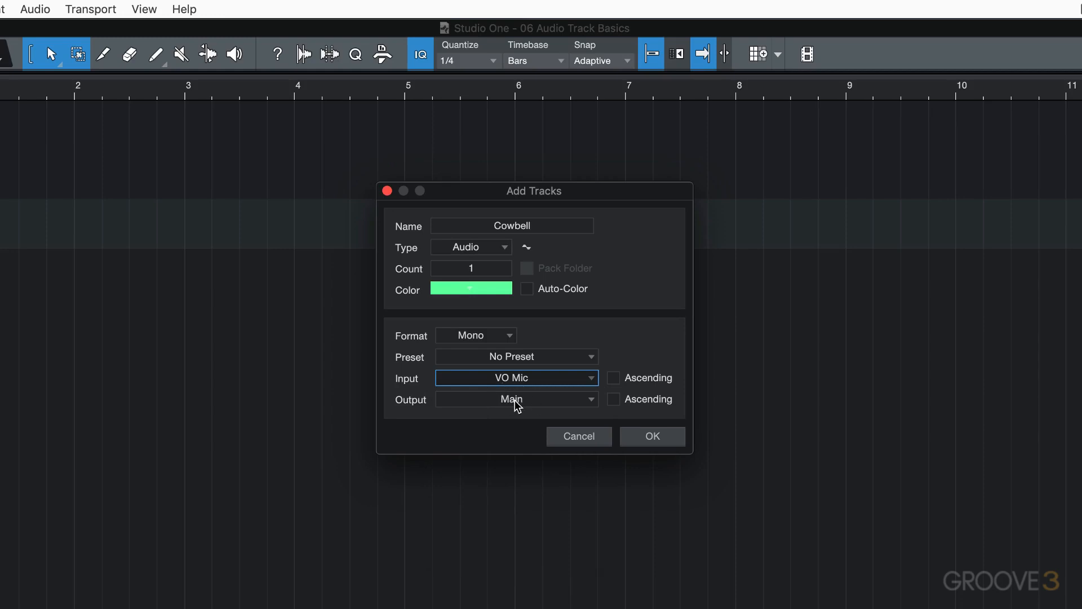
pyautogui.click(517, 401)
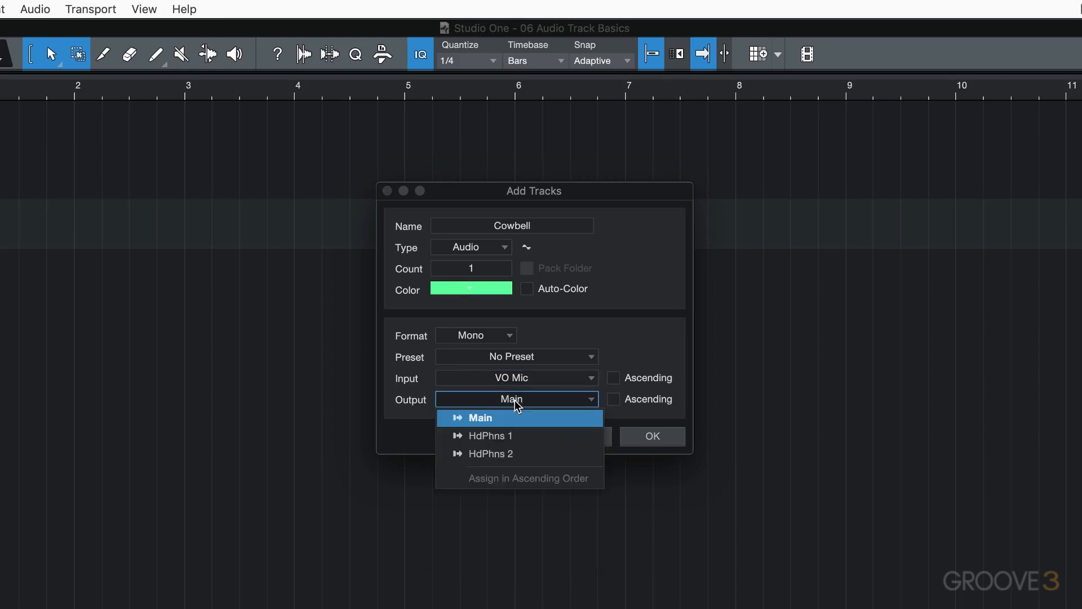
pyautogui.click(490, 424)
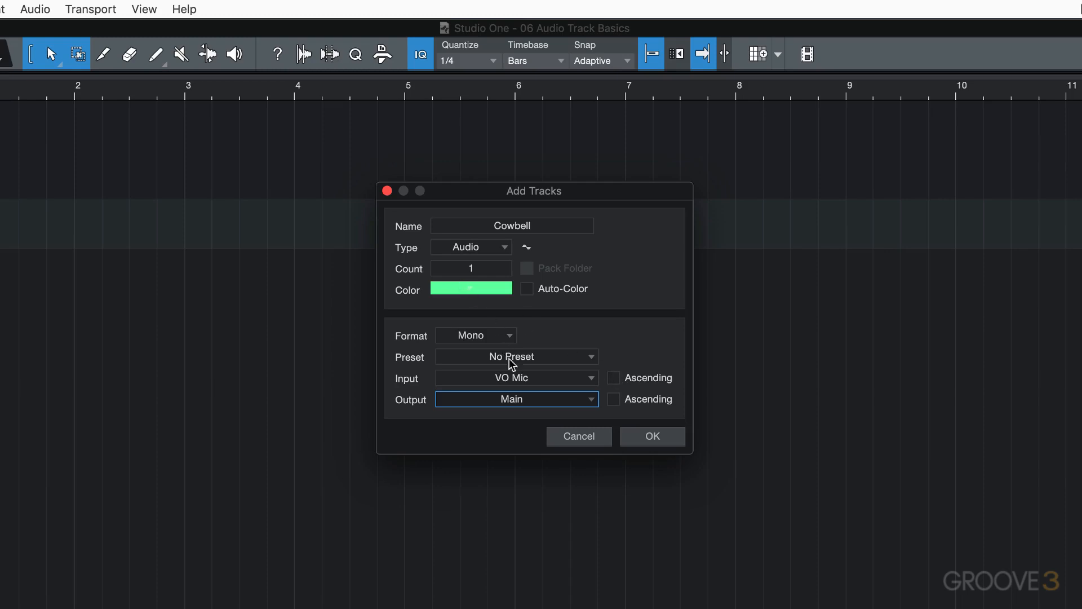
pyautogui.click(534, 384)
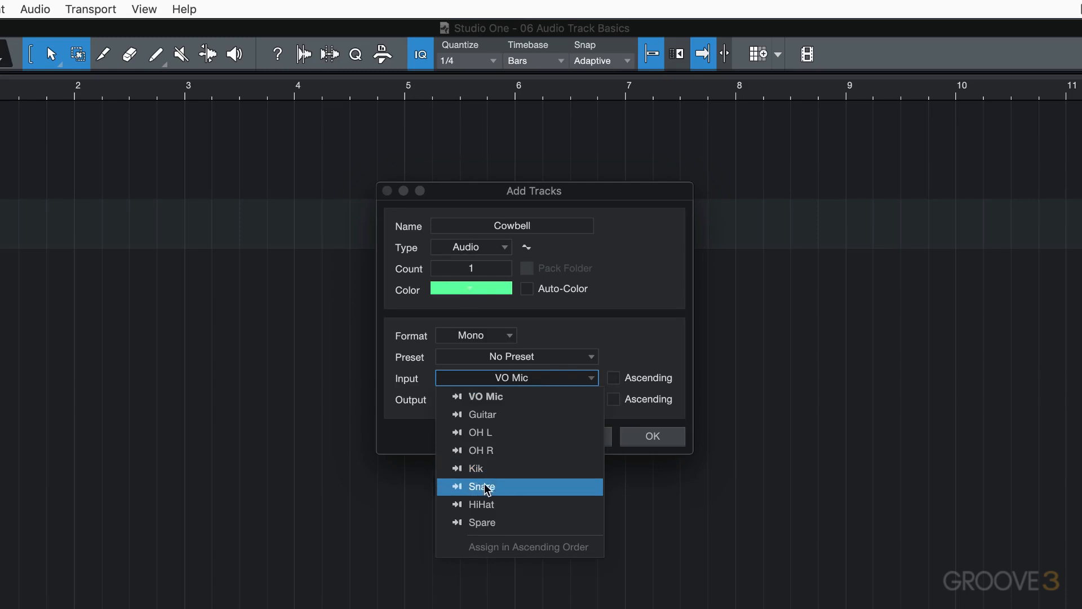
pyautogui.click(489, 438)
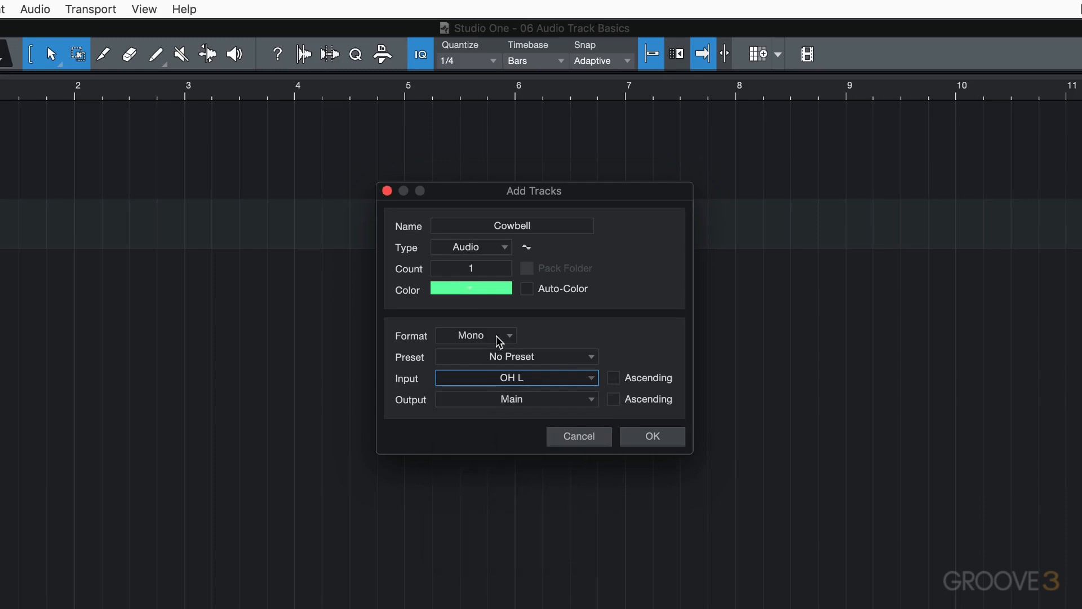
# Set the count to 5 with ascending input assignment and add the tracks.
pyautogui.click(472, 269)
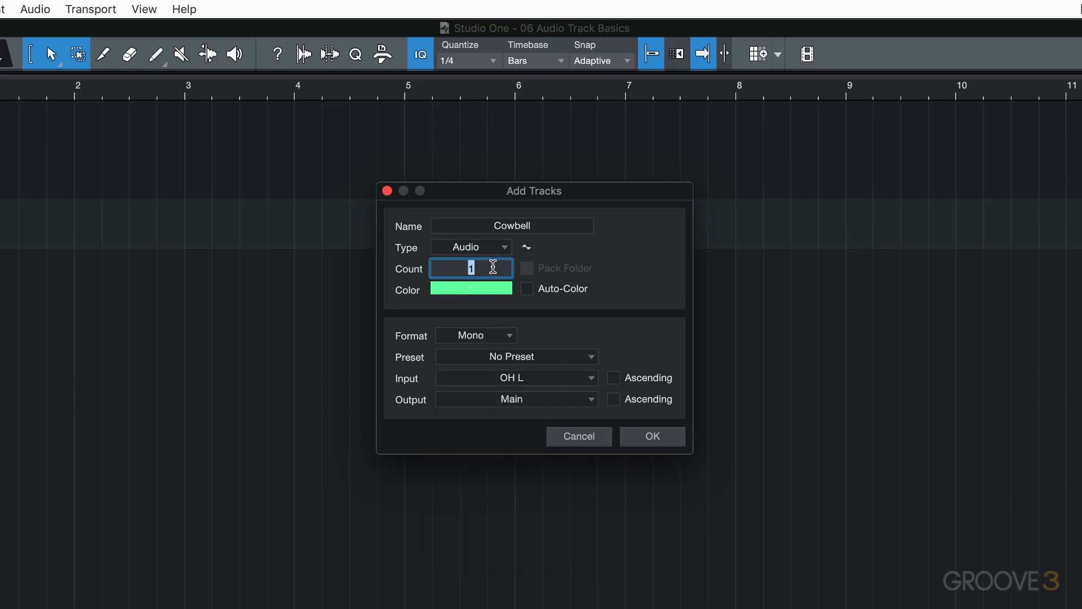
pyautogui.write('5')
pyautogui.click(614, 378)
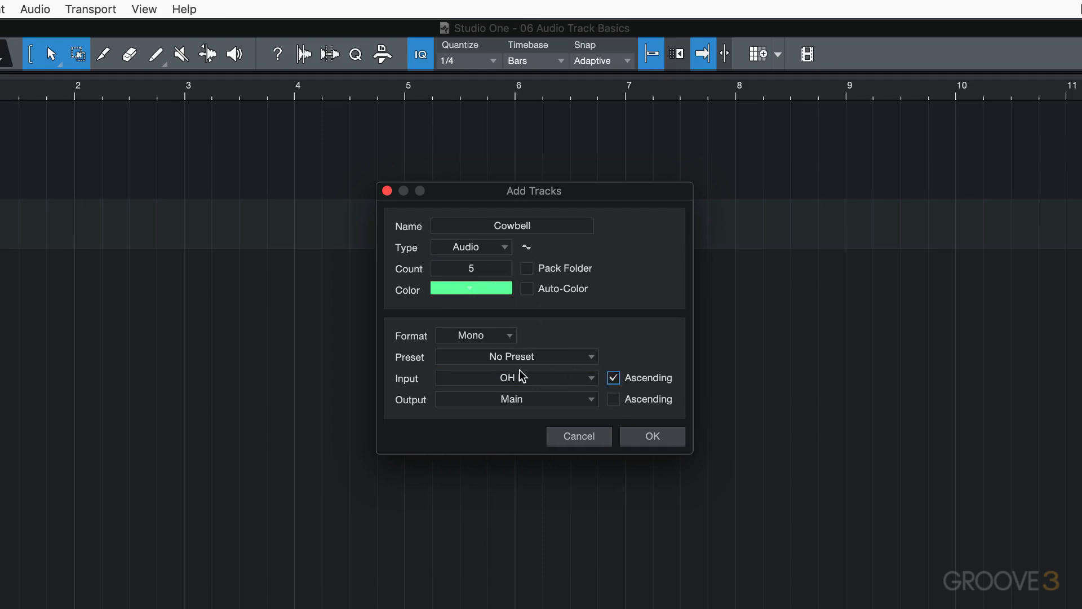
pyautogui.scroll(-1, 522, 377)
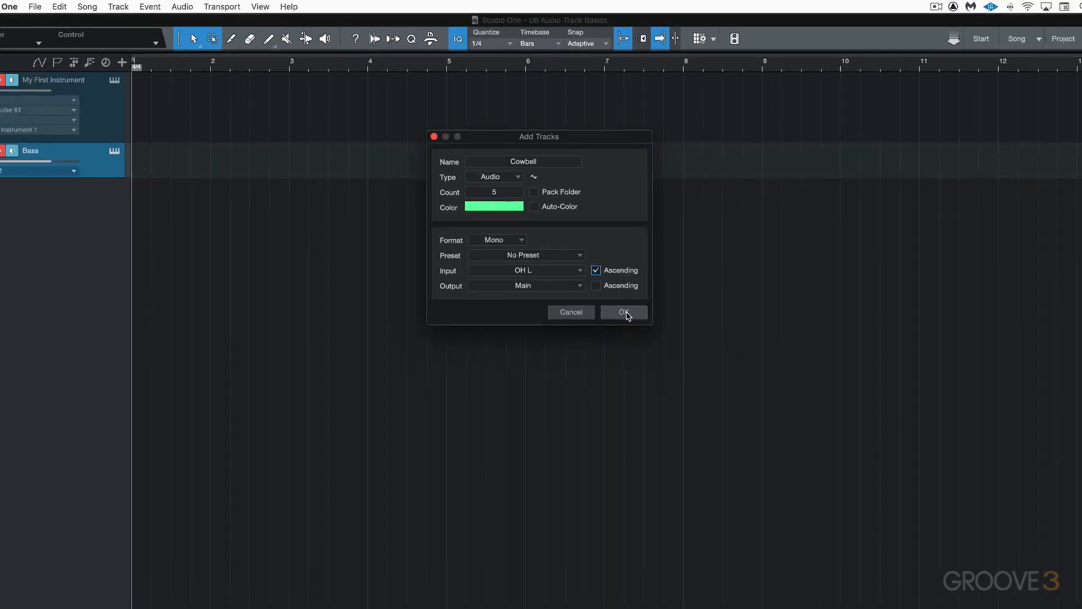
pyautogui.click(657, 438)
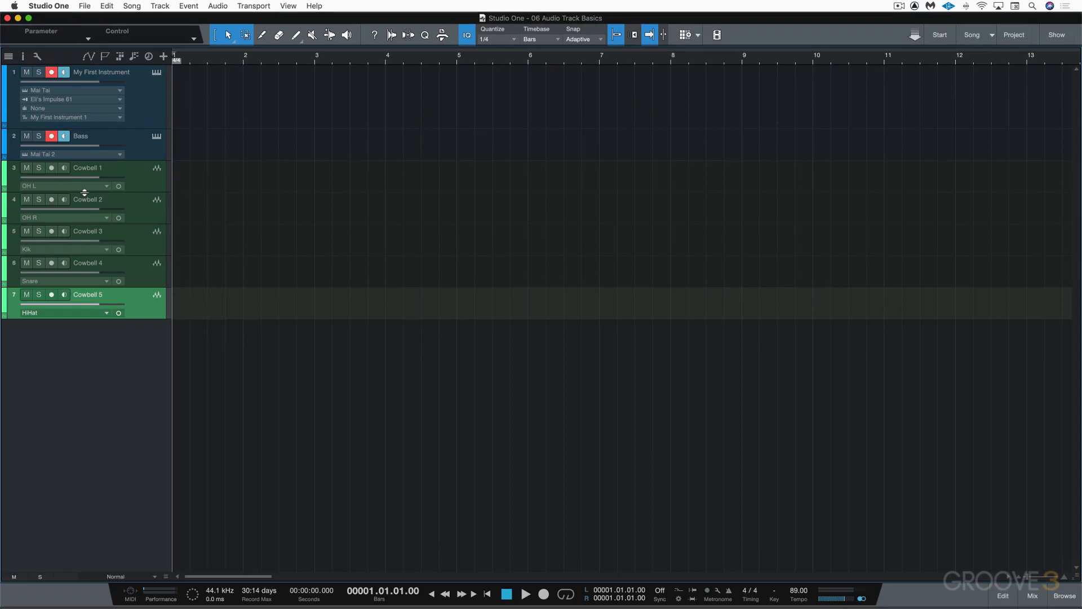
# Open the Inspector and enlarge its channel strip section.
pyautogui.press('F4')
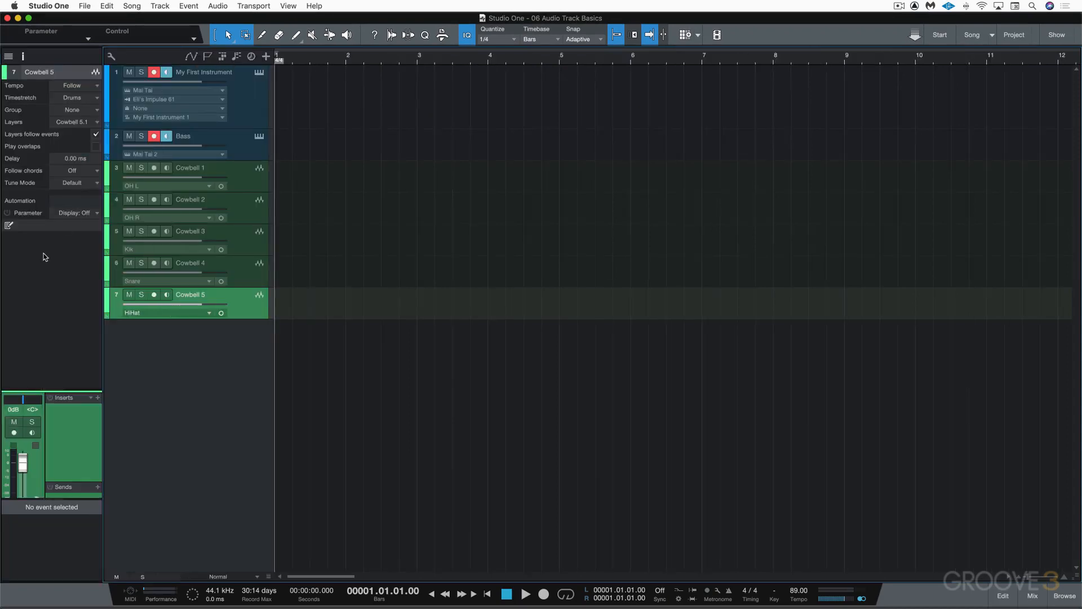
pyautogui.moveTo(52, 390); pyautogui.dragTo(51, 270)
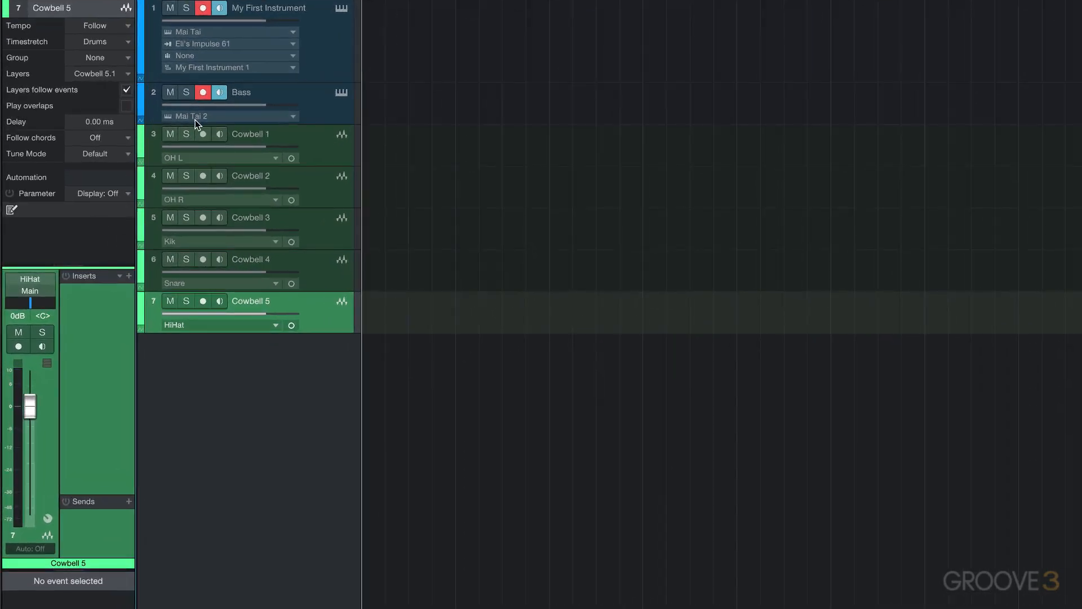
# Select each Cowbell track in turn to check its assigned input.
pyautogui.click(304, 137)
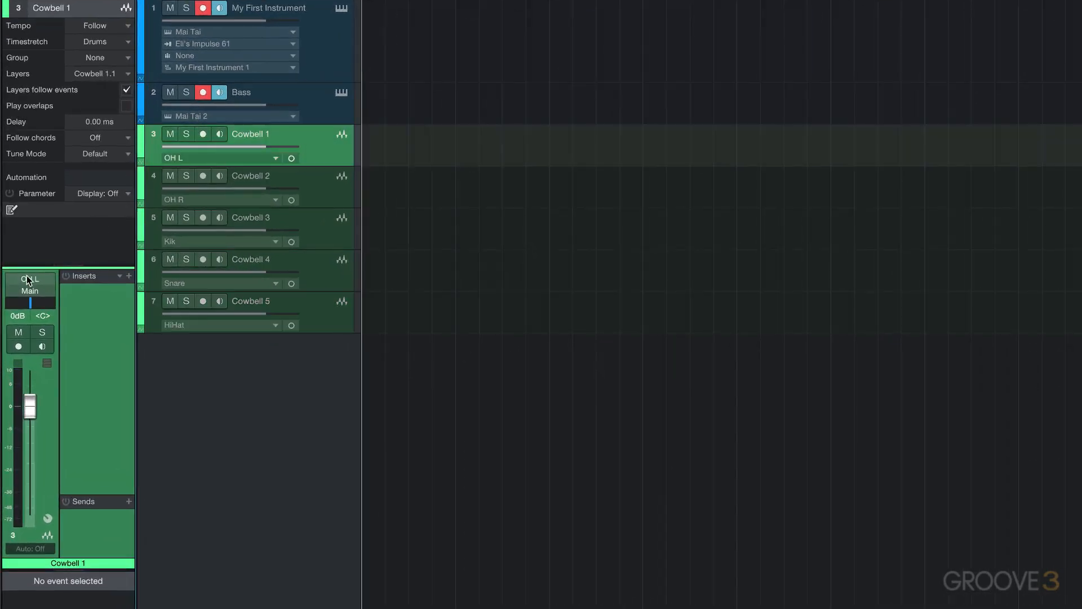
pyautogui.click(285, 179)
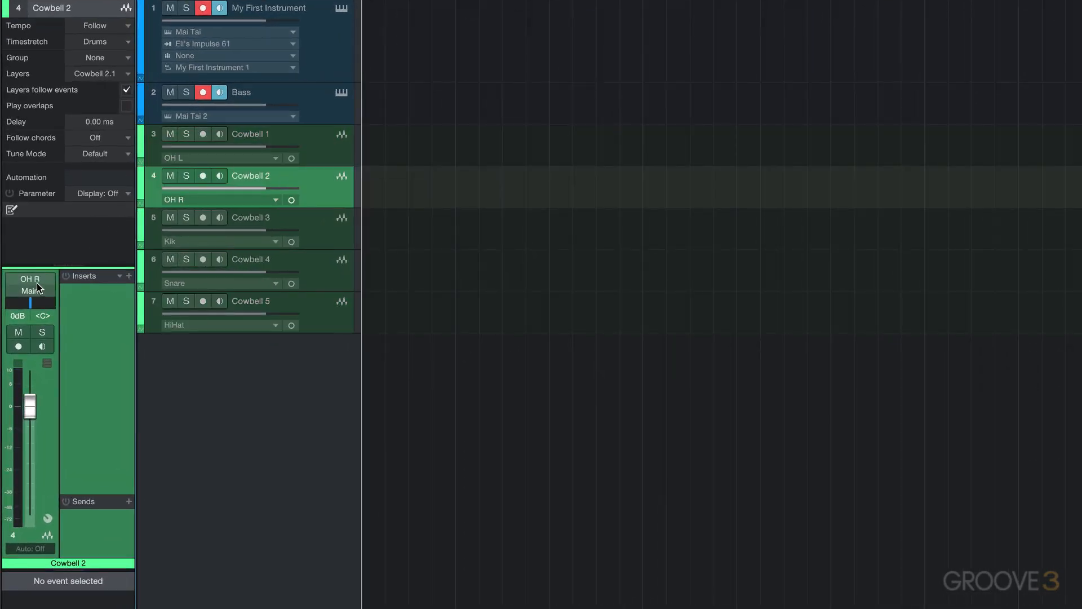
pyautogui.click(235, 223)
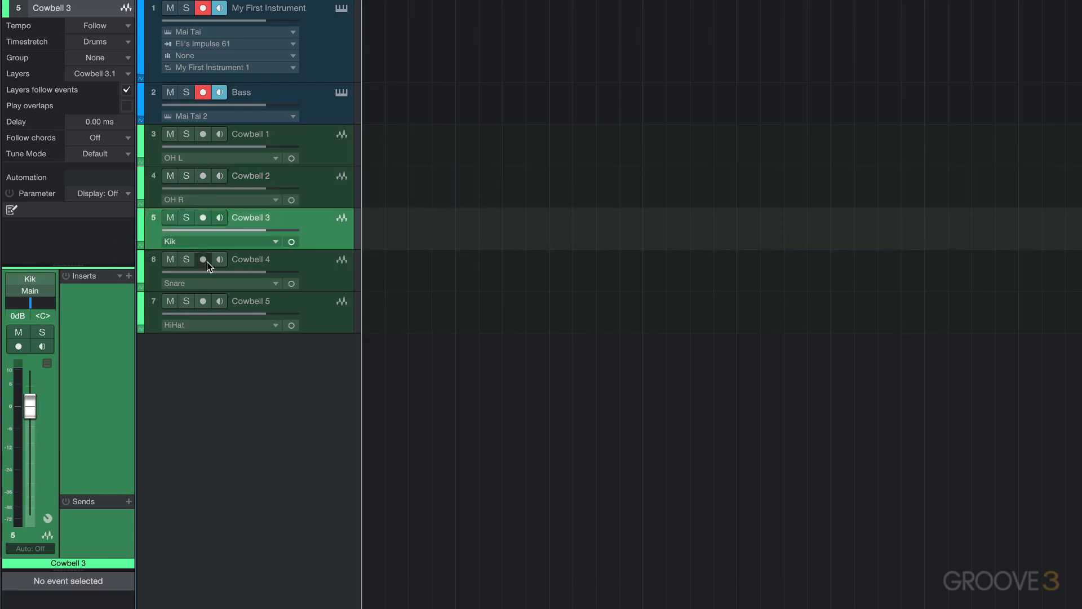
pyautogui.click(301, 259)
pyautogui.click(296, 308)
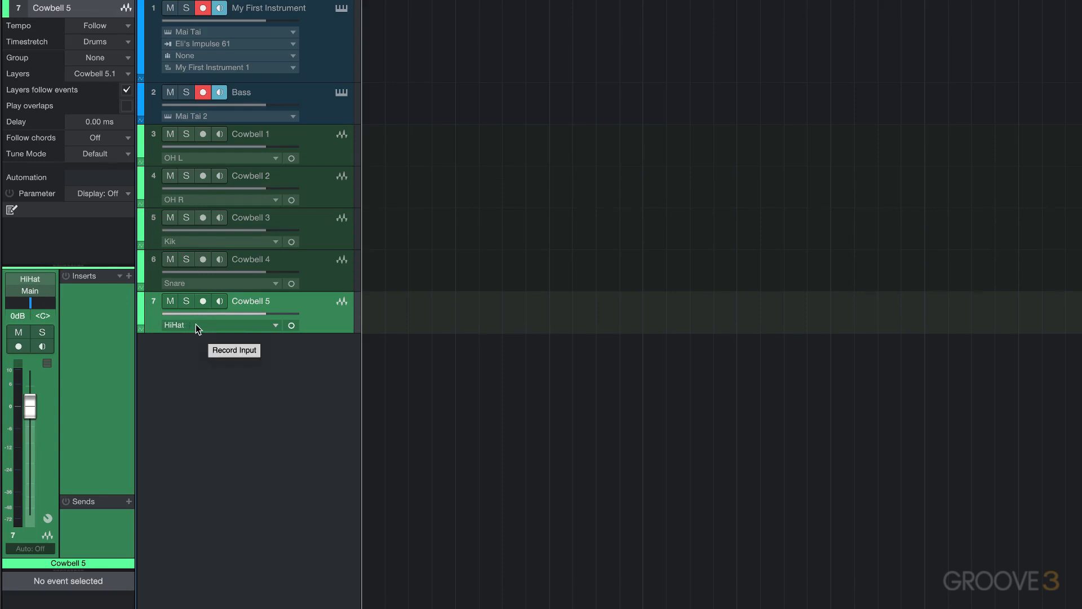
# Undo the addition of the five Cowbell tracks.
pyautogui.press('super+z')
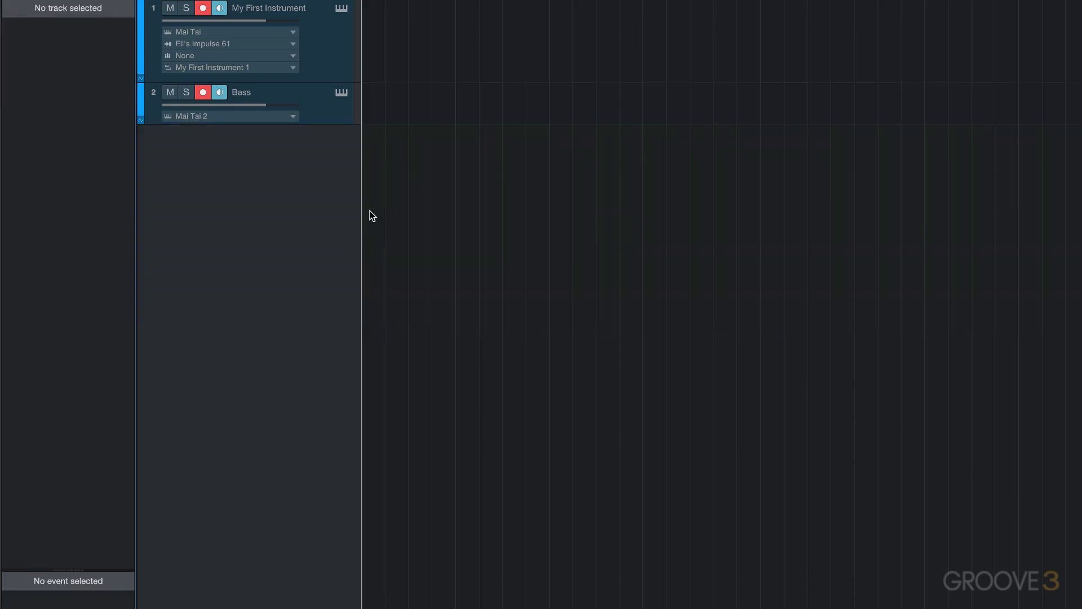
# Add a single Cowbell audio track with ascending input assignment turned off.
pyautogui.doubleClick(255, 153)
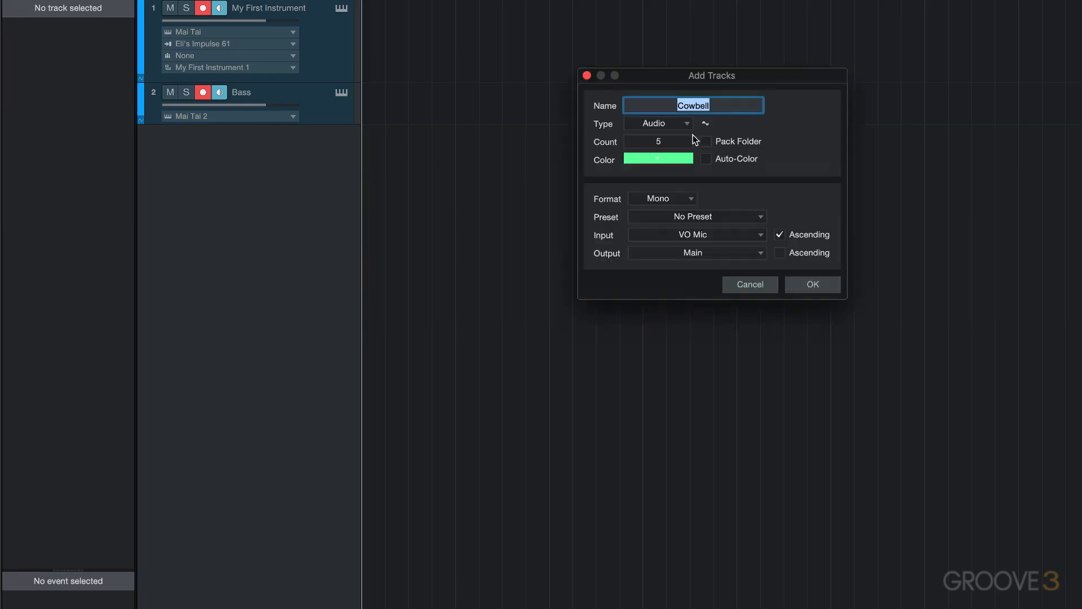
pyautogui.click(658, 140)
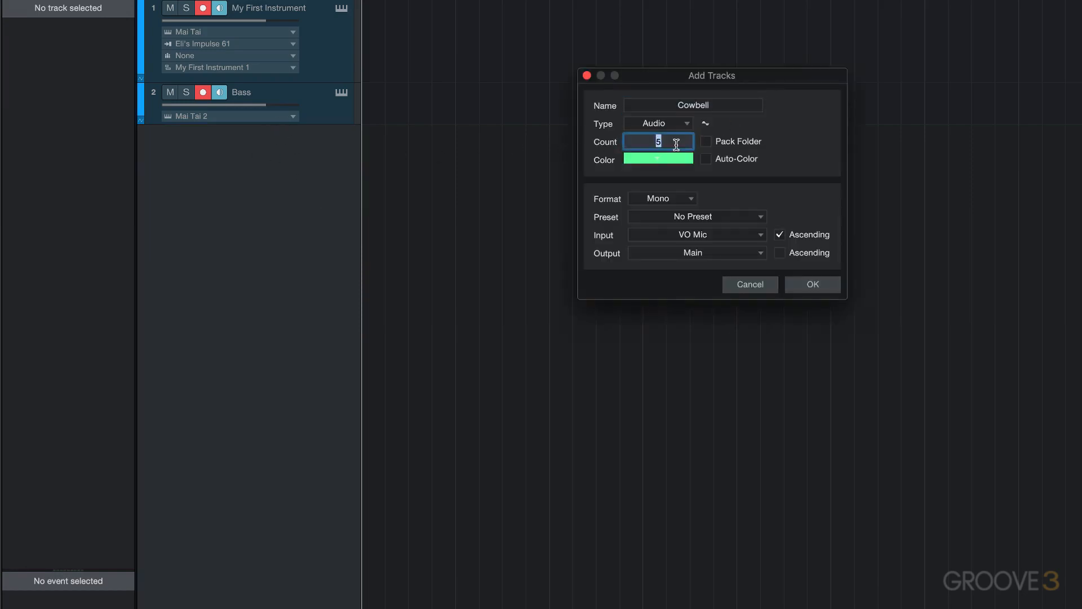
pyautogui.write('1')
pyautogui.click(780, 235)
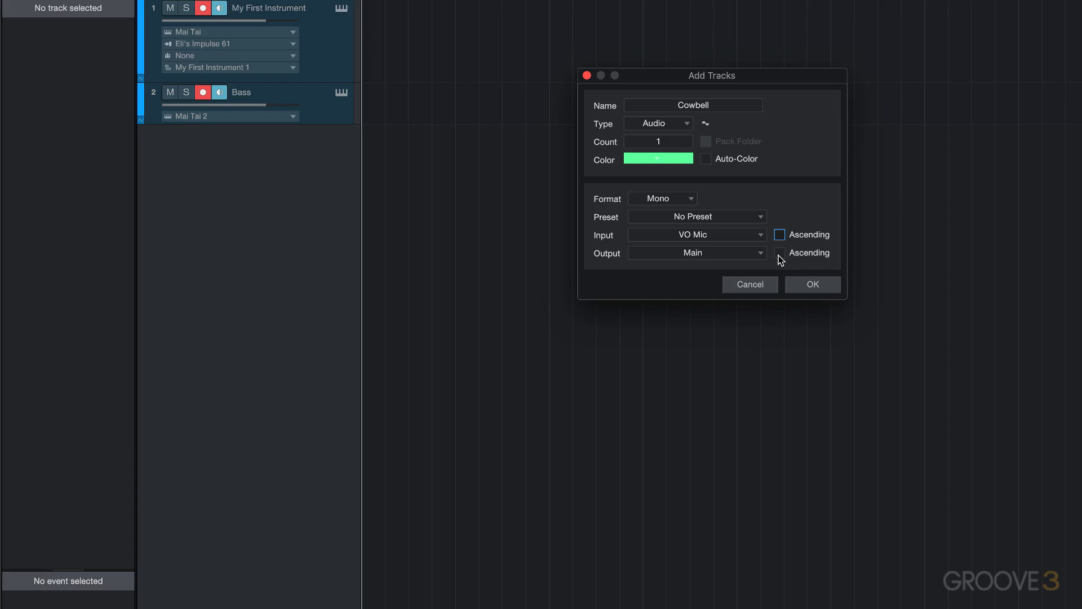
pyautogui.click(815, 287)
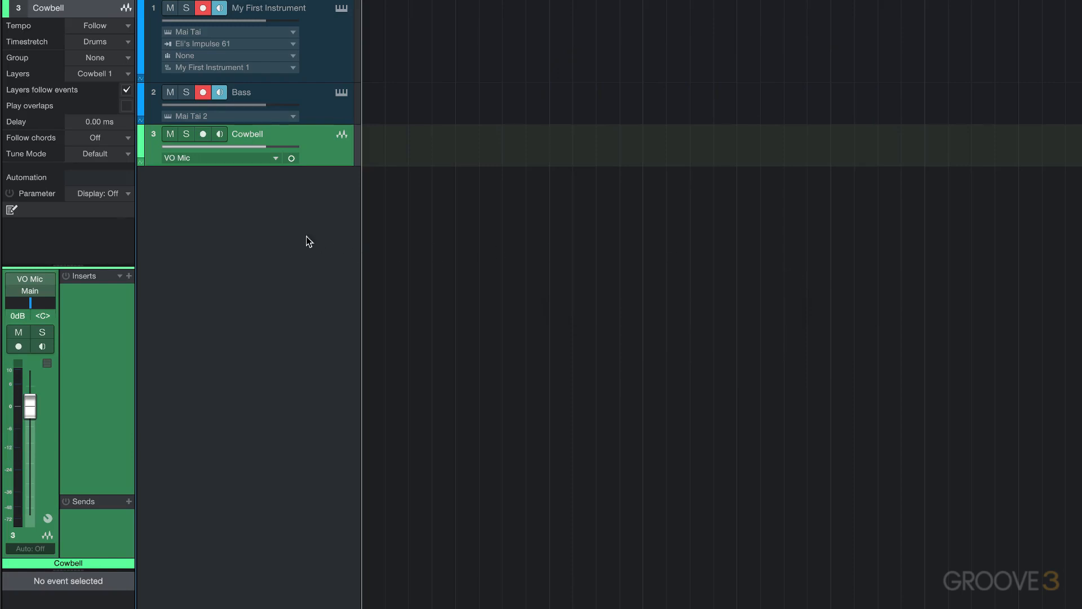
# Add a stereo audio track from the track list context menu, then delete it.
pyautogui.rightClick(228, 215)
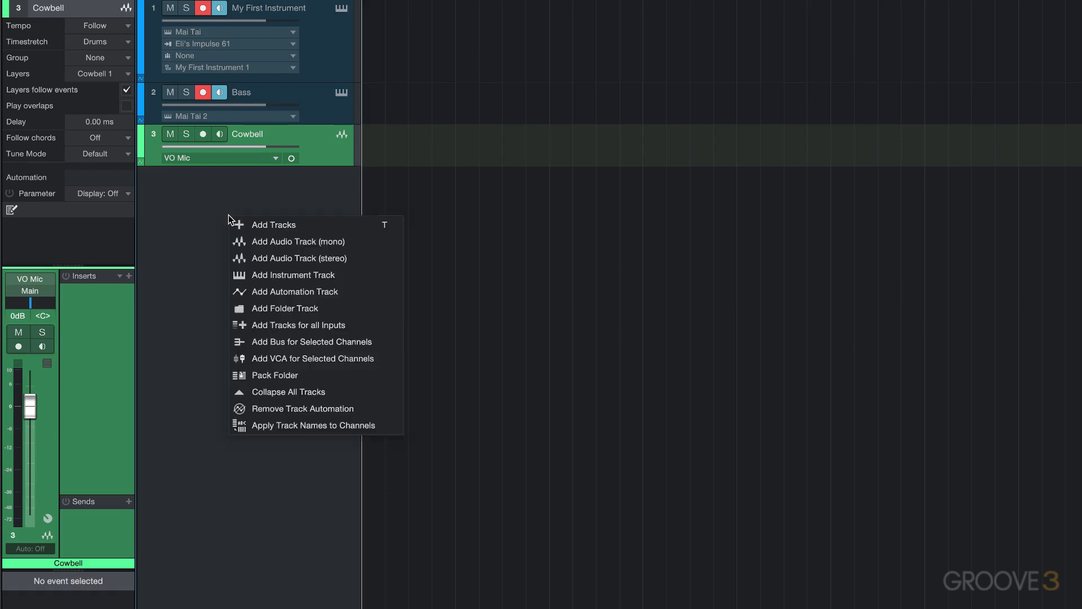
pyautogui.click(289, 259)
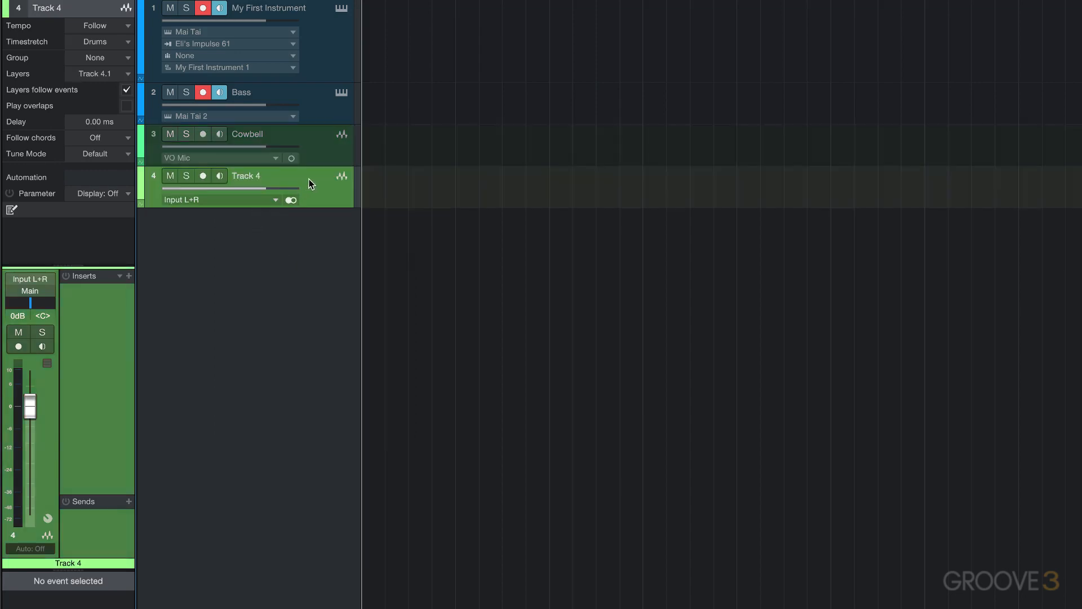
pyautogui.press('Delete')
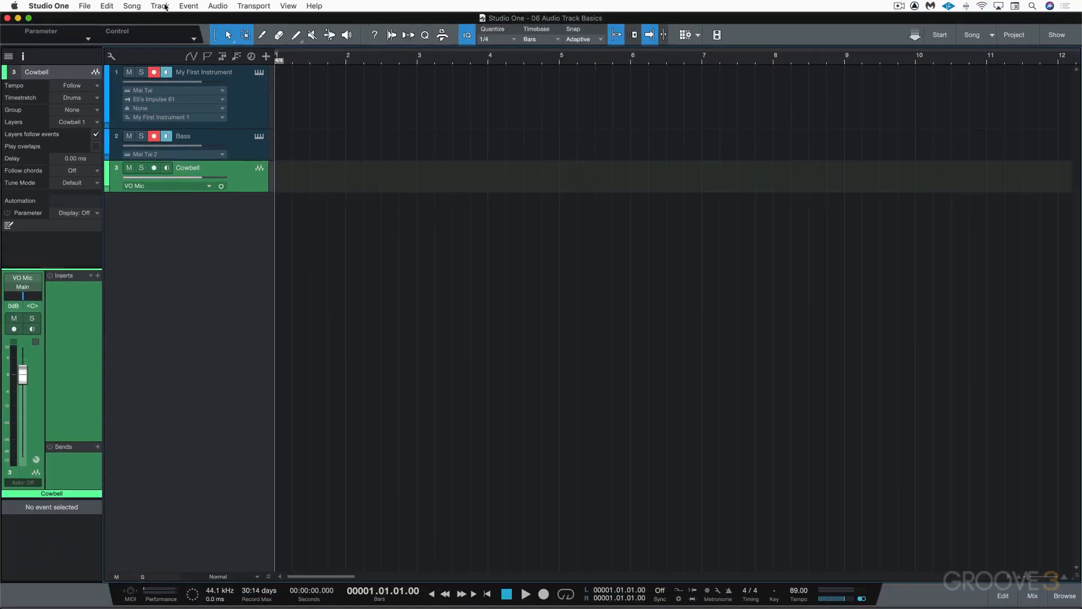
# Add a mono audio track and assign its input to Guitar.
pyautogui.click(160, 7)
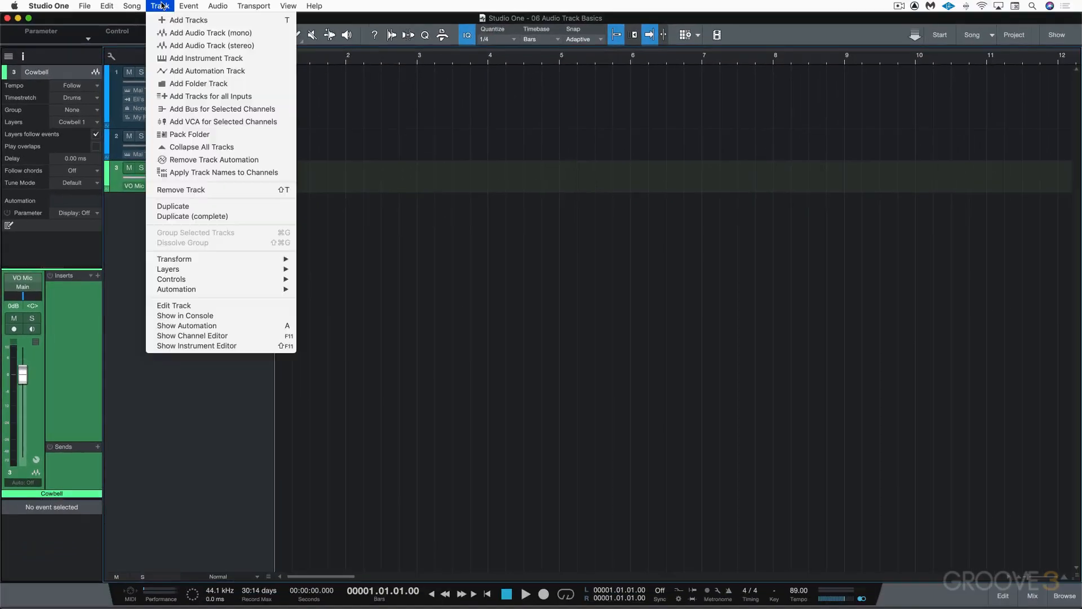
pyautogui.click(235, 35)
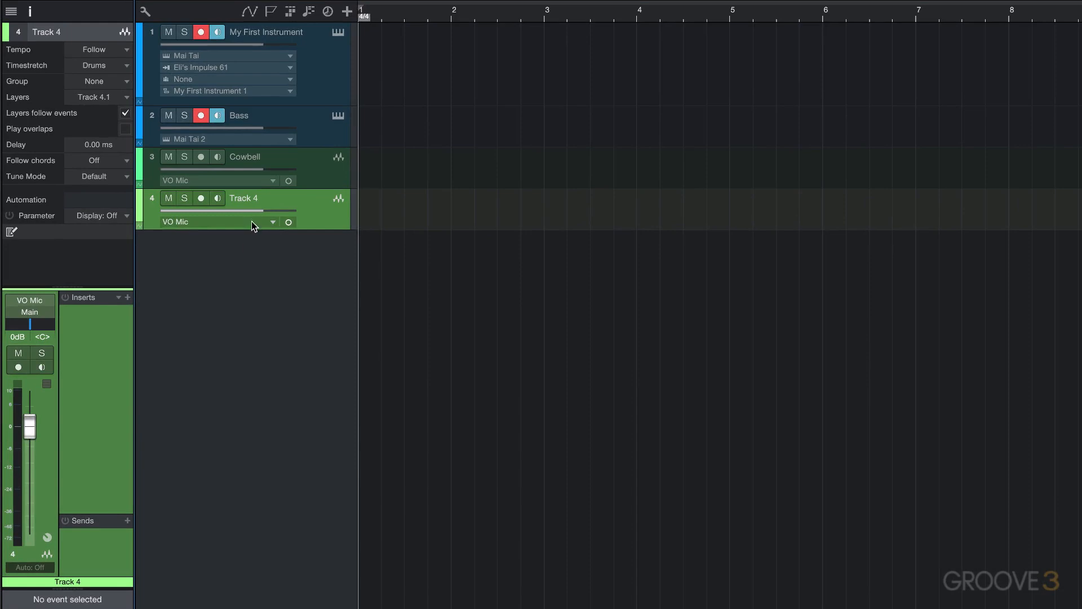
pyautogui.moveTo(245, 229); pyautogui.dragTo(244, 270)
pyautogui.click(225, 223)
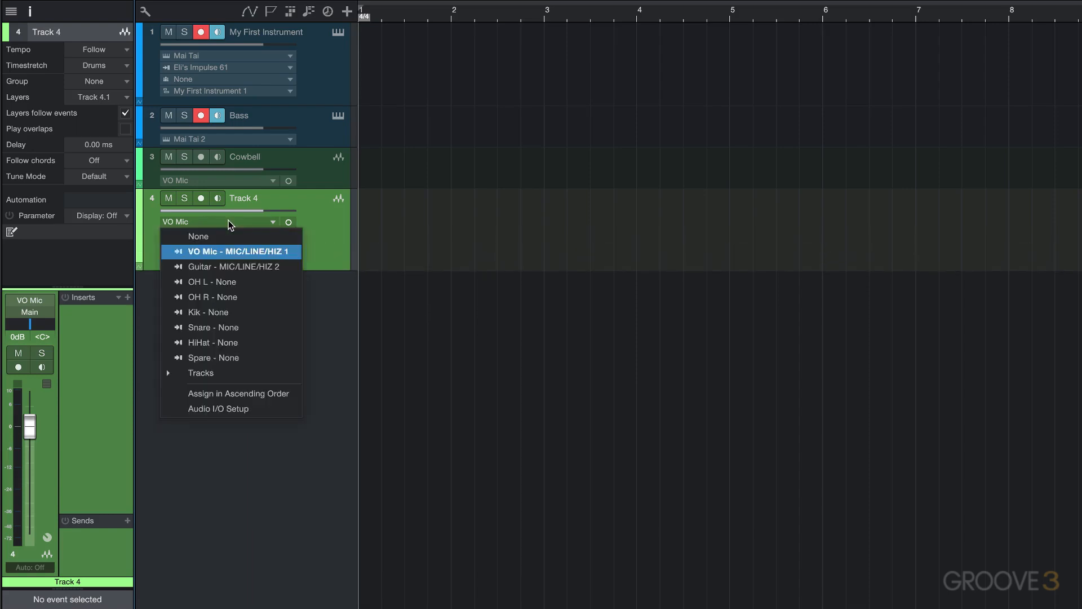
pyautogui.click(216, 266)
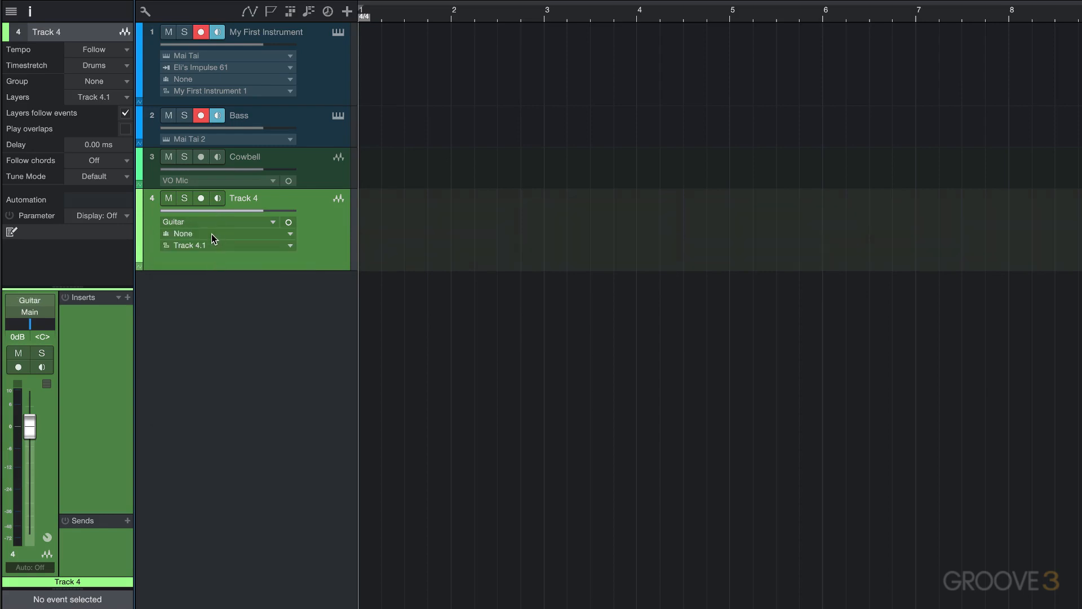
# Toggle the new track to stereo to view its stereo input options, then return it to mono.
pyautogui.click(288, 222)
pyautogui.click(207, 222)
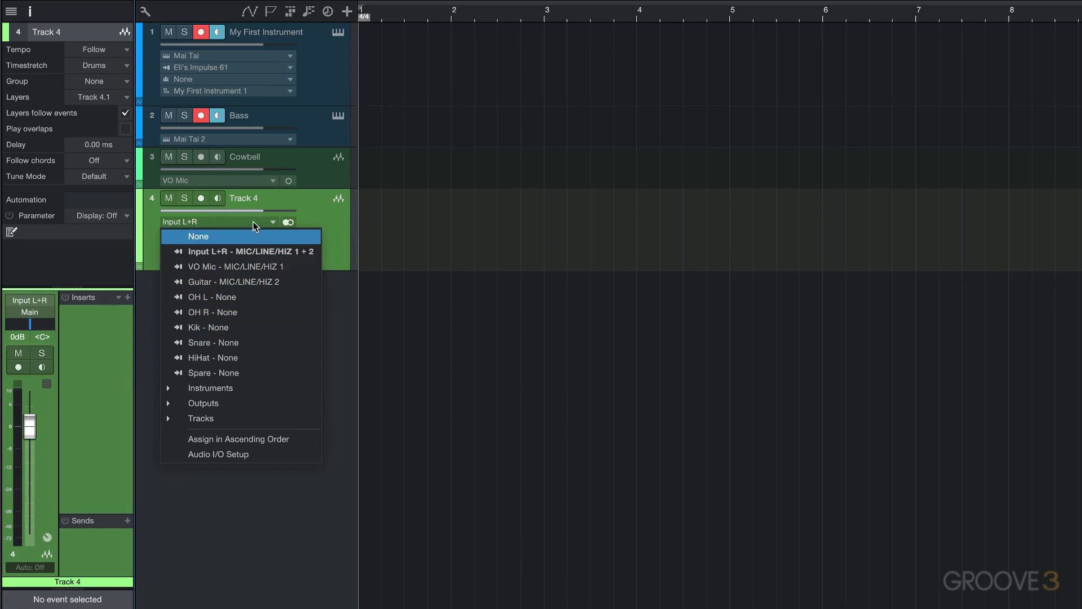
pyautogui.click(321, 206)
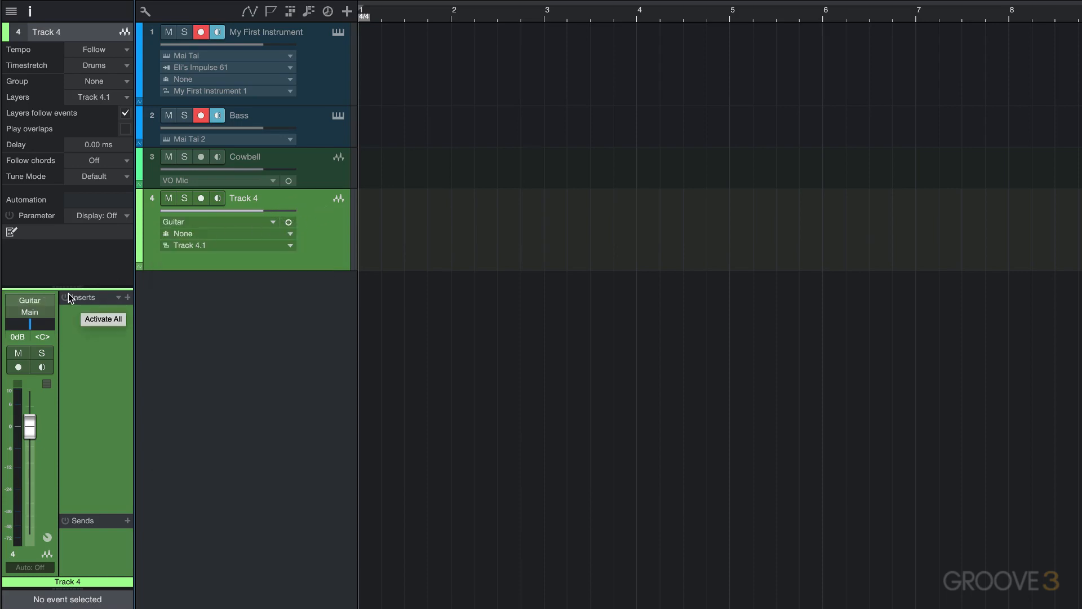
# Review the input and output assignment options on the inspector's channel strip.
pyautogui.click(30, 12)
pyautogui.click(30, 11)
pyautogui.moveTo(89, 289)
pyautogui.mouseDown()
pyautogui.moveTo(89, 307)
pyautogui.moveTo(93, 290)
pyautogui.mouseUp()
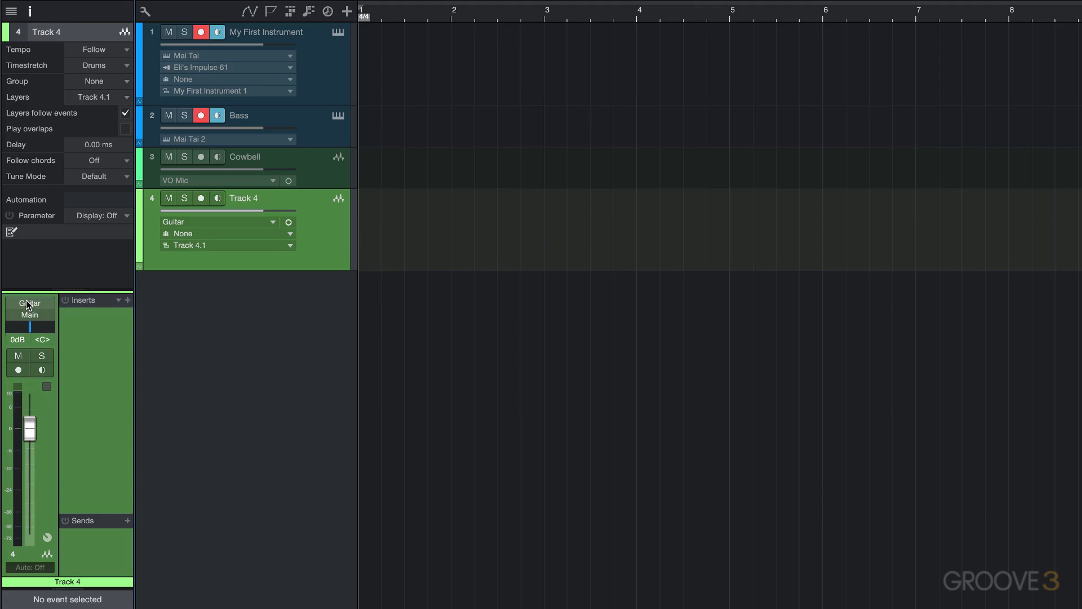
pyautogui.click(35, 302)
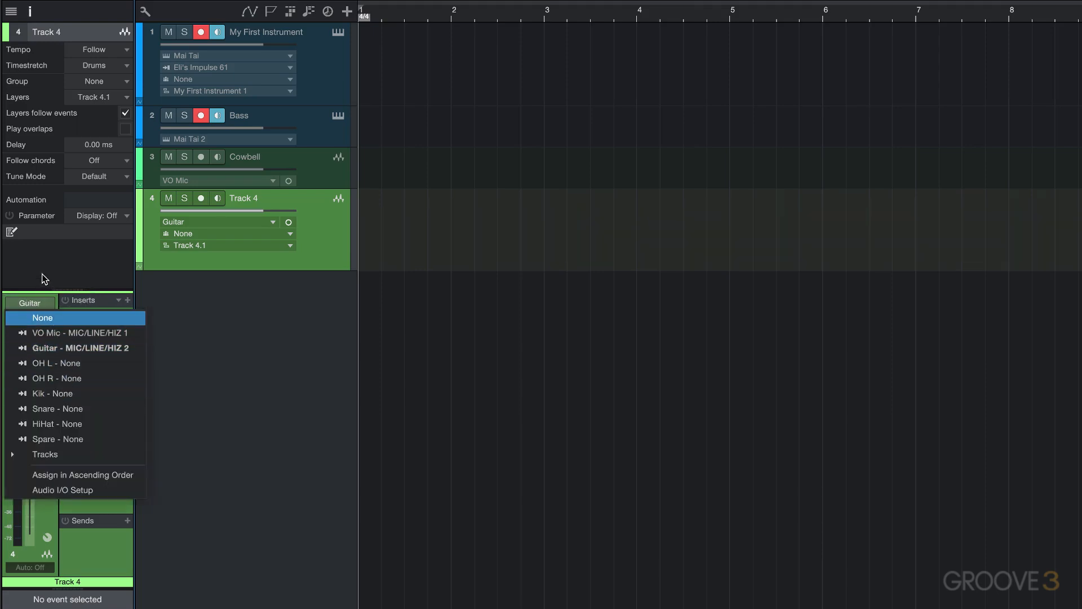
pyautogui.click(49, 345)
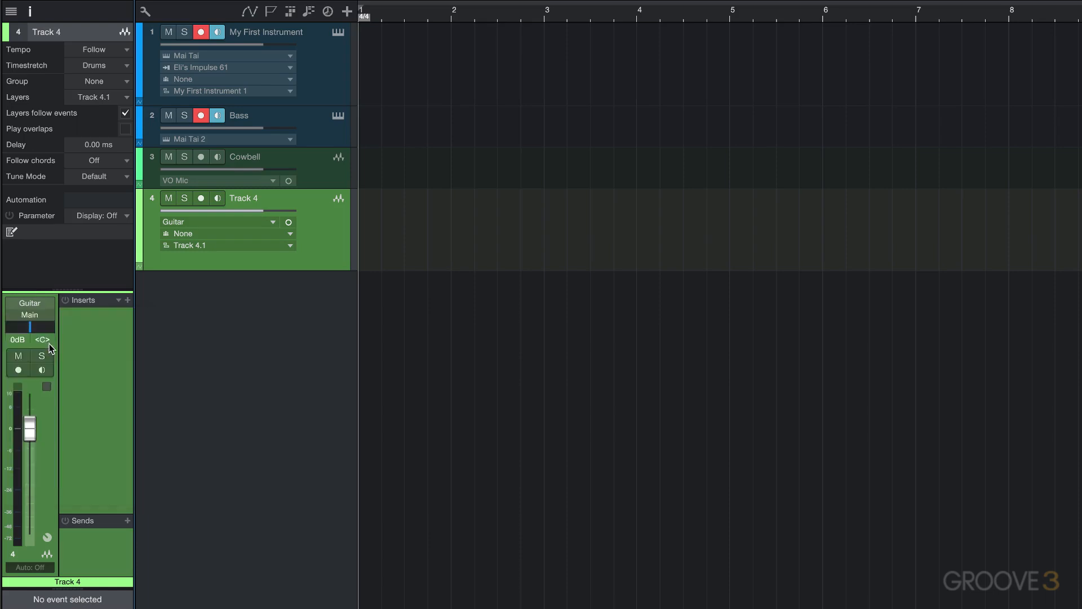
pyautogui.click(30, 319)
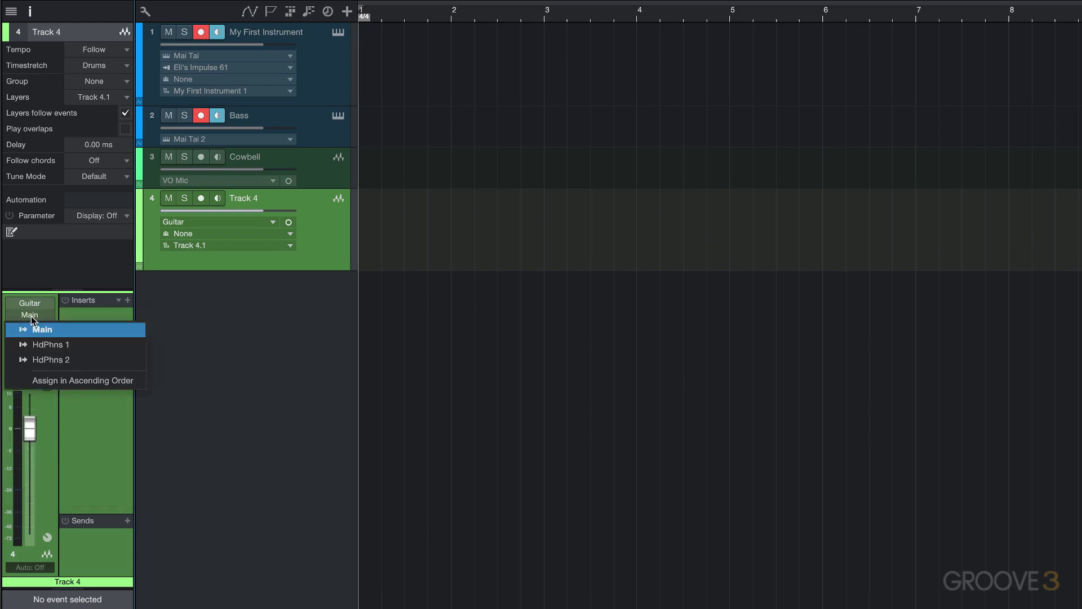
pyautogui.click(38, 265)
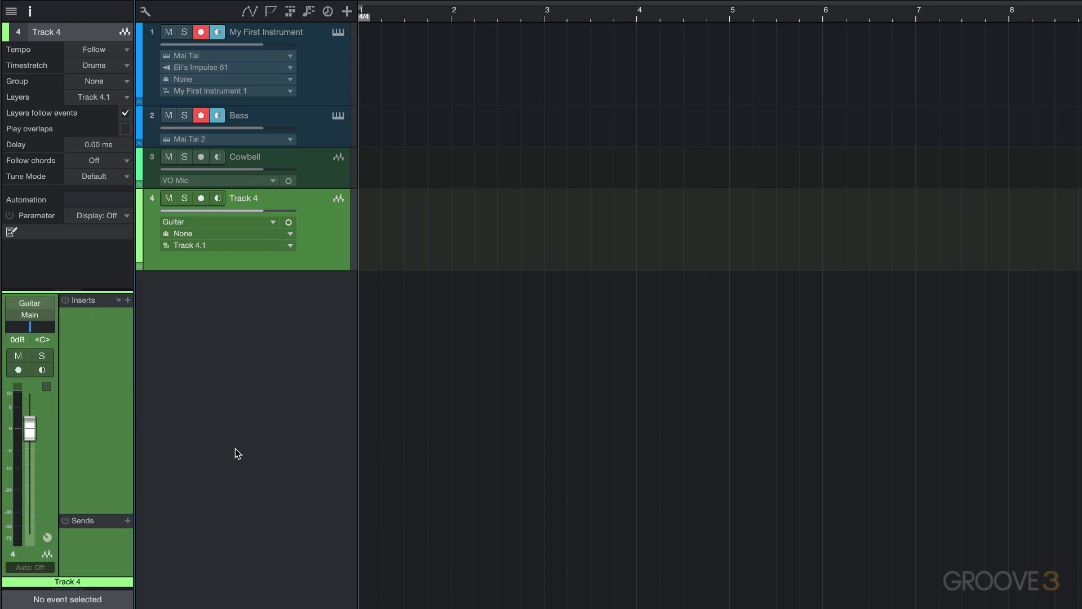
# Open the mixer console and inspect the channels' input and output assignments.
pyautogui.press('F3')
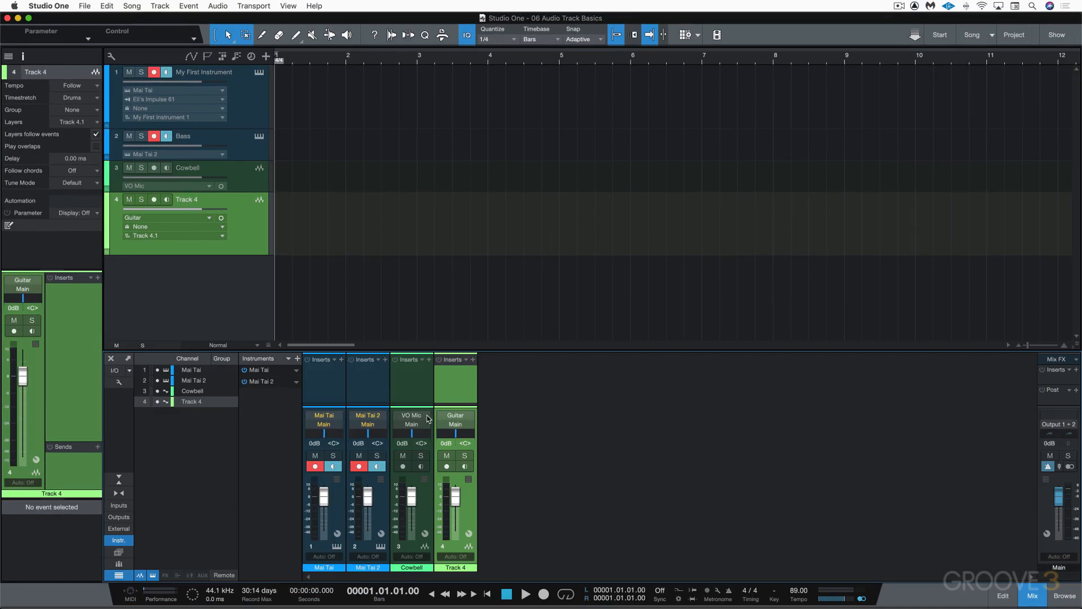
pyautogui.click(454, 416)
pyautogui.click(492, 416)
pyautogui.click(456, 425)
pyautogui.click(511, 415)
# Add a stereo audio track and expand the Instruments category in its input list.
pyautogui.rightClick(209, 280)
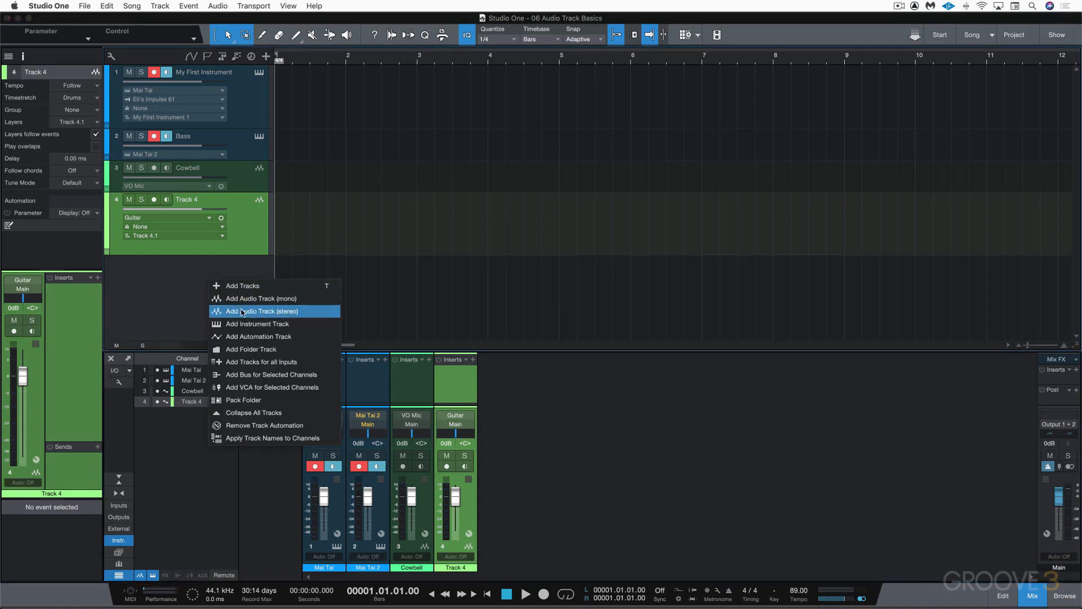
pyautogui.click(242, 311)
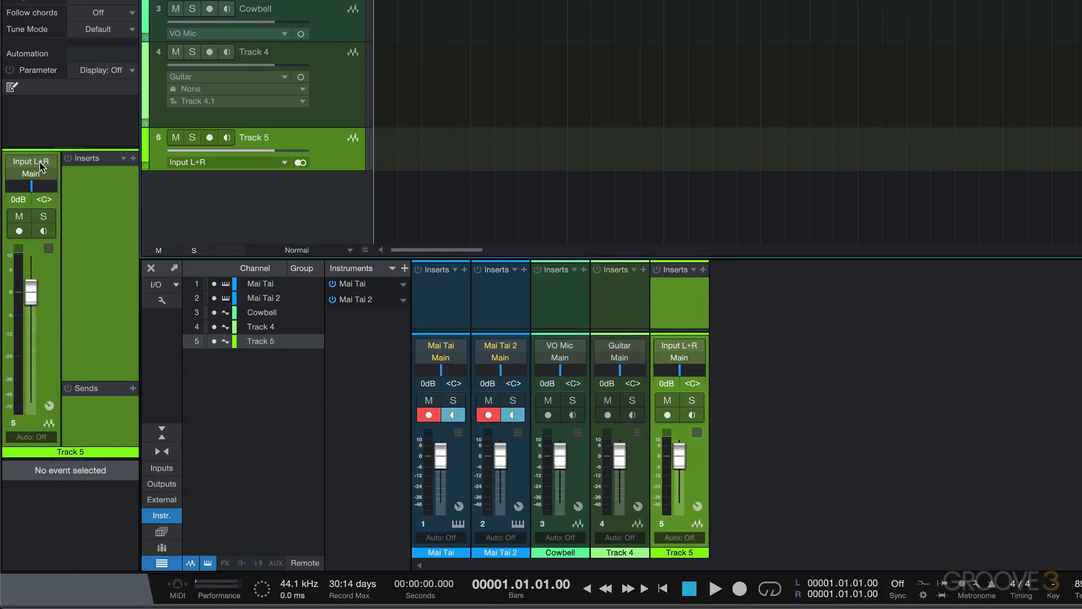
pyautogui.click(31, 284)
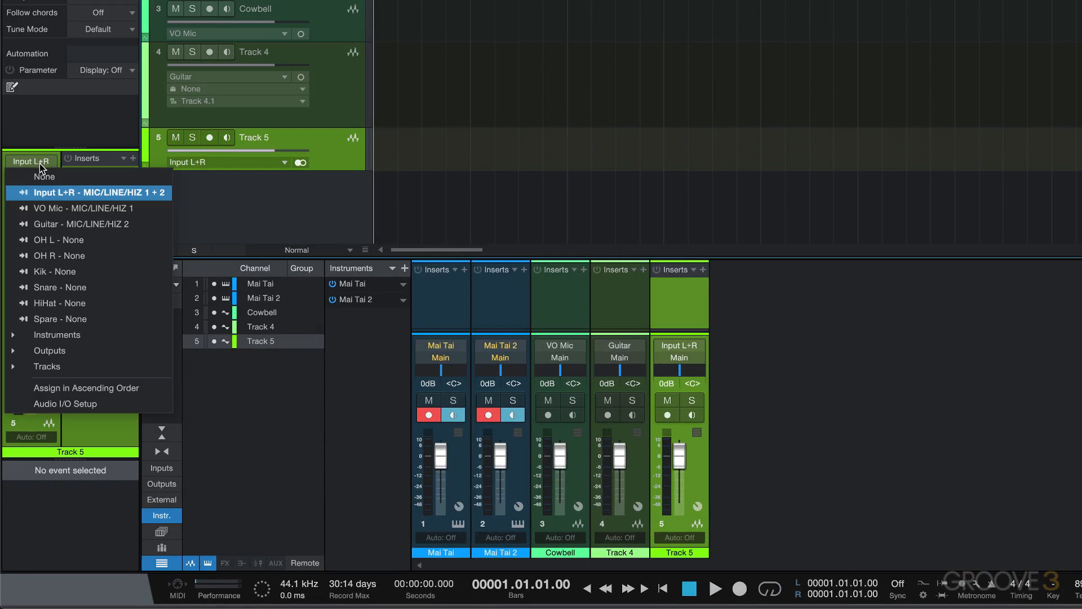
pyautogui.click(12, 335)
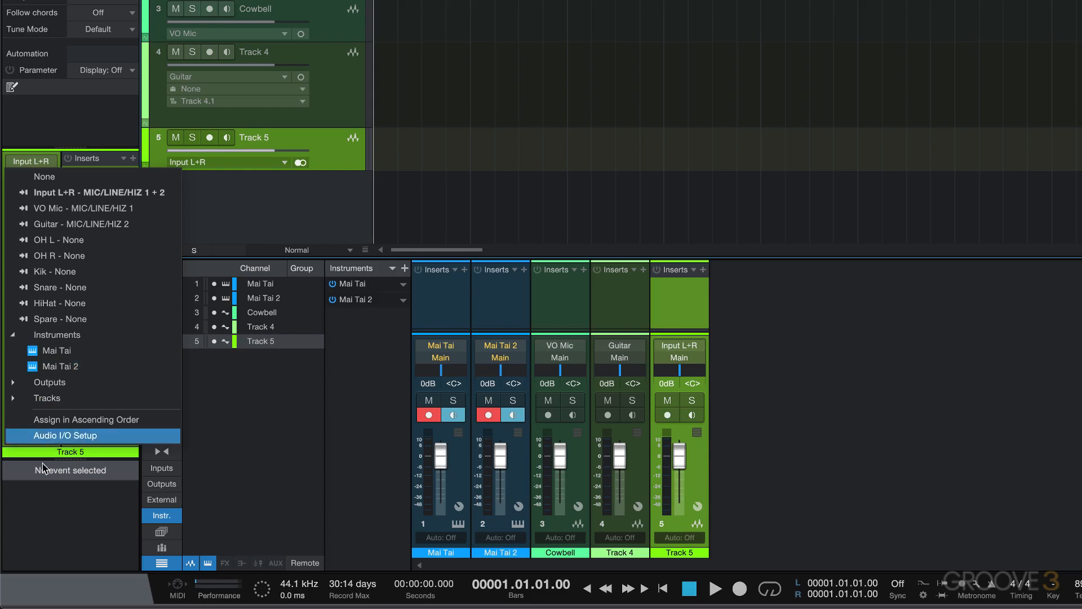
pyautogui.click(51, 511)
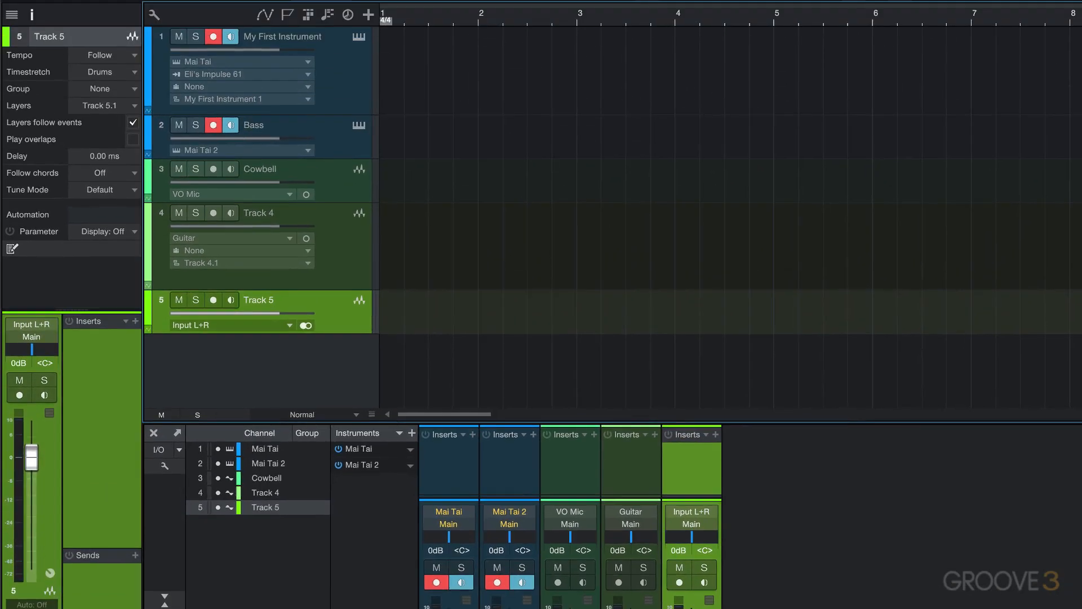
# Review the Tempo and Timestretch mode options for the stereo track in the inspector.
pyautogui.click(106, 56)
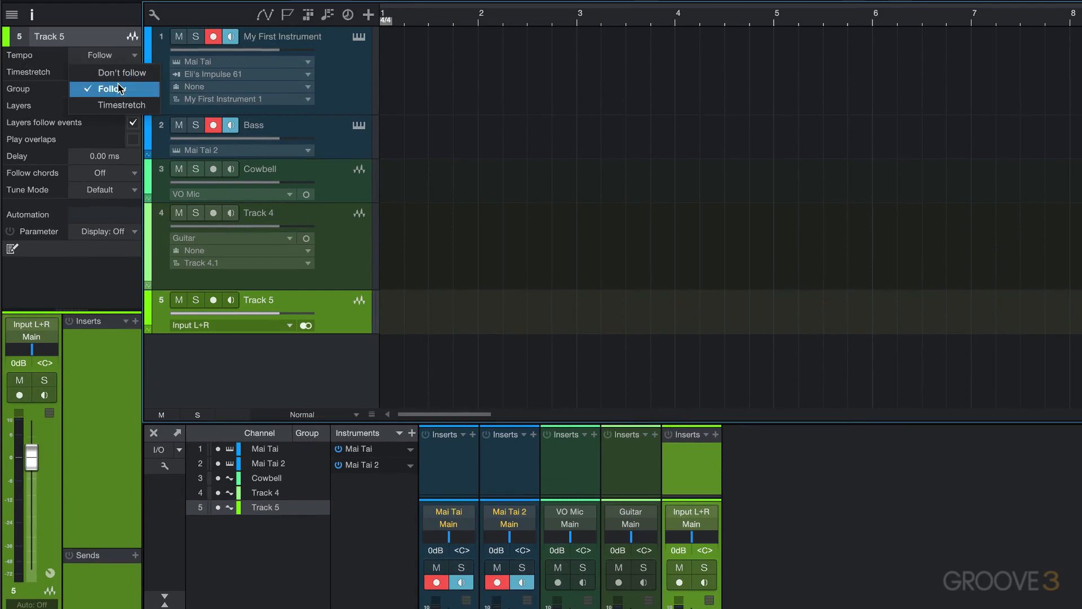
pyautogui.click(94, 93)
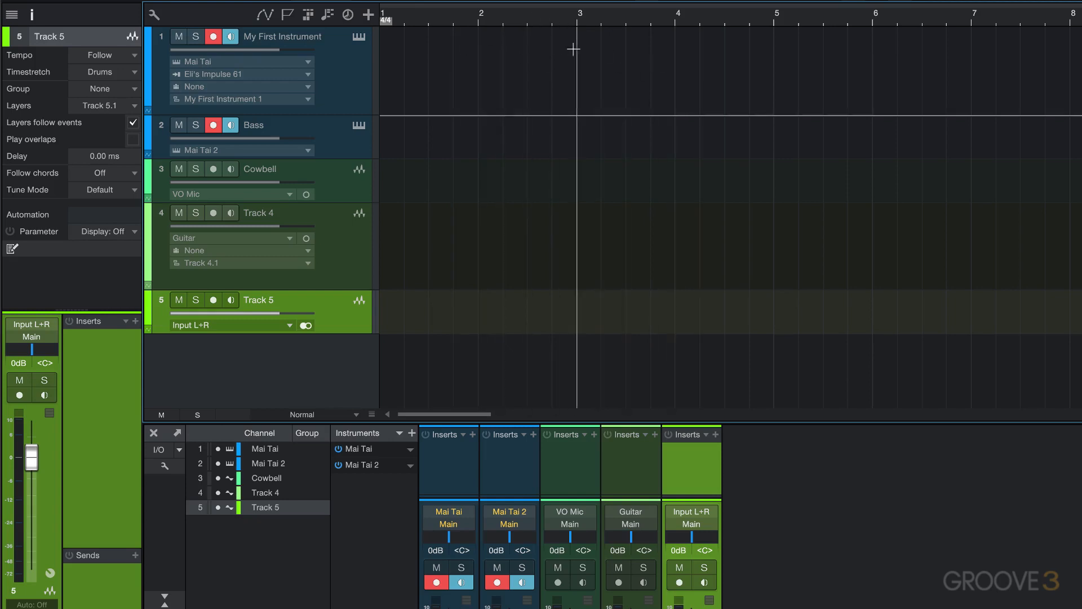
pyautogui.click(130, 75)
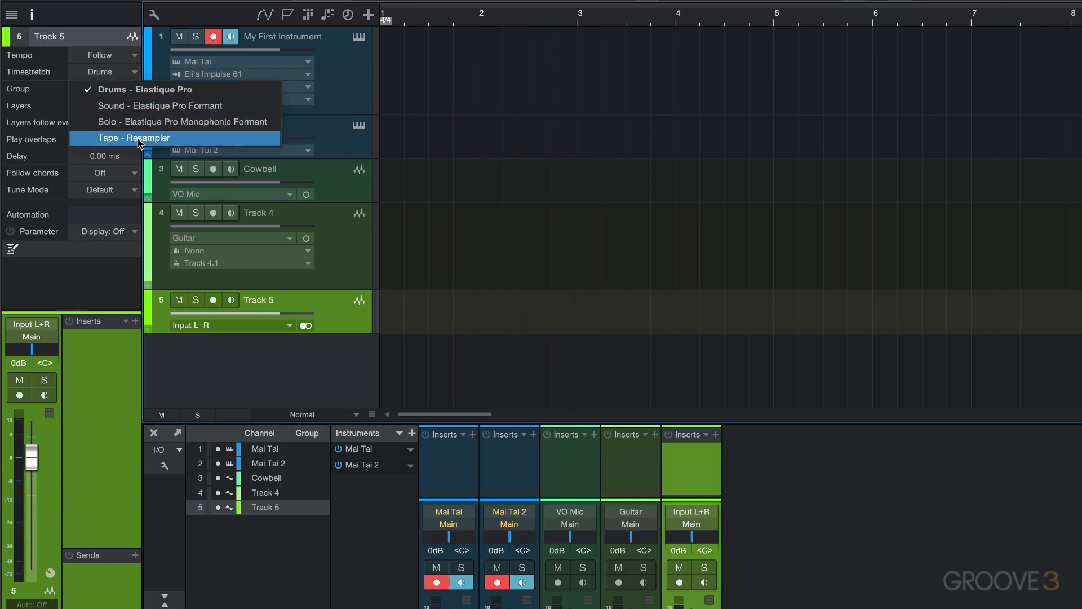
pyautogui.click(465, 106)
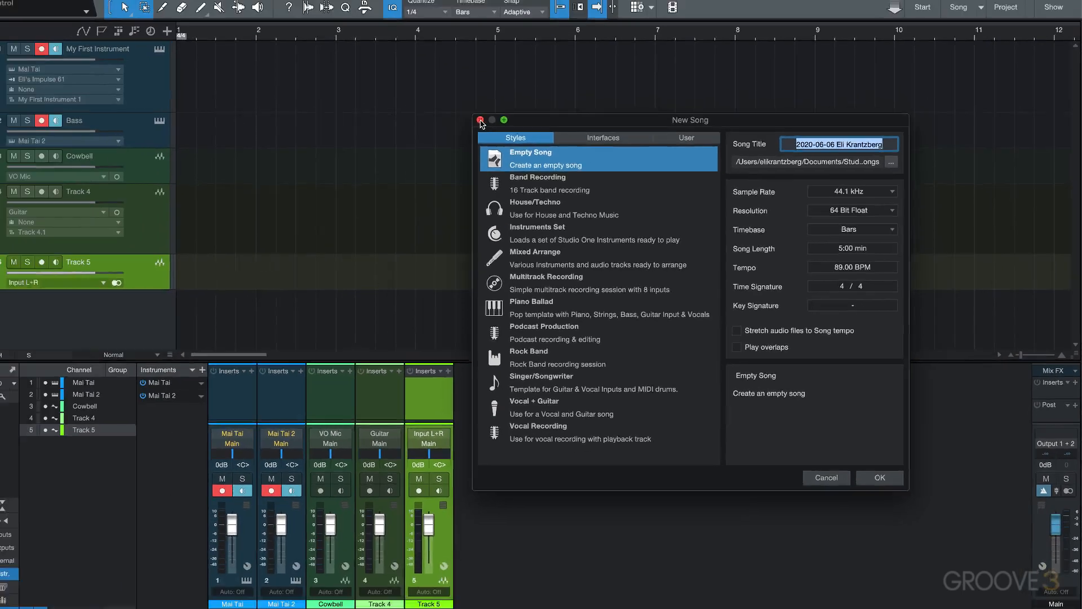
# Set the stereo track's Tempo mode to Timestretch.
pyautogui.click(480, 120)
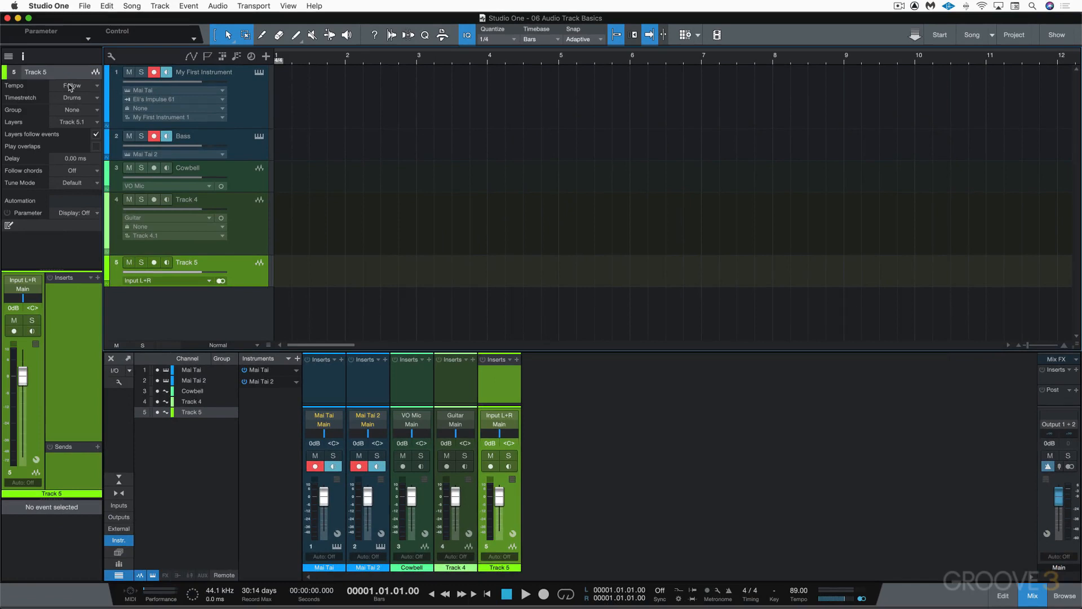
pyautogui.click(74, 85)
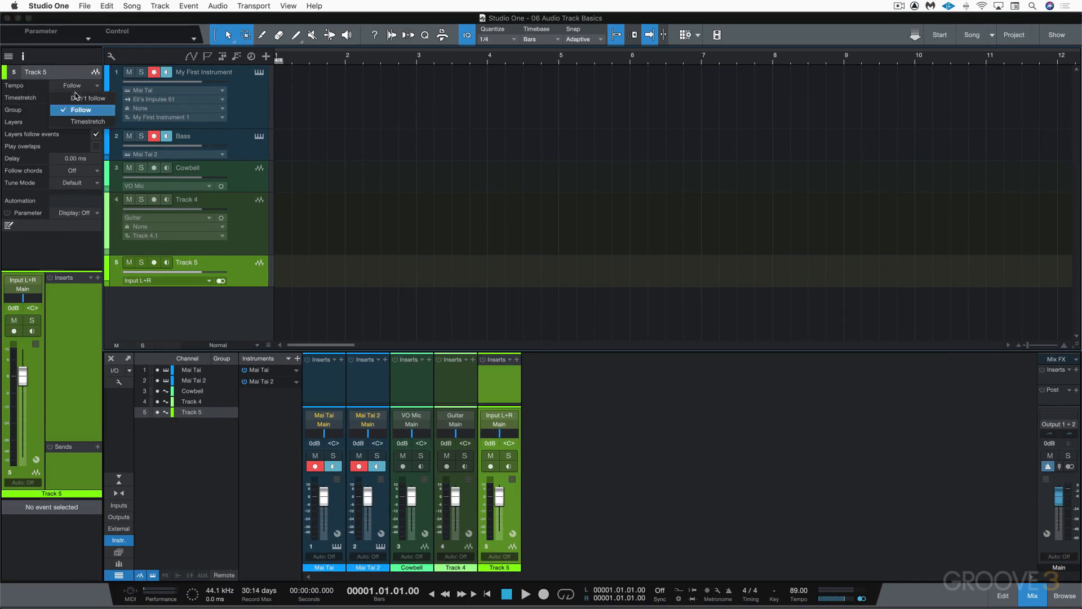
pyautogui.click(81, 123)
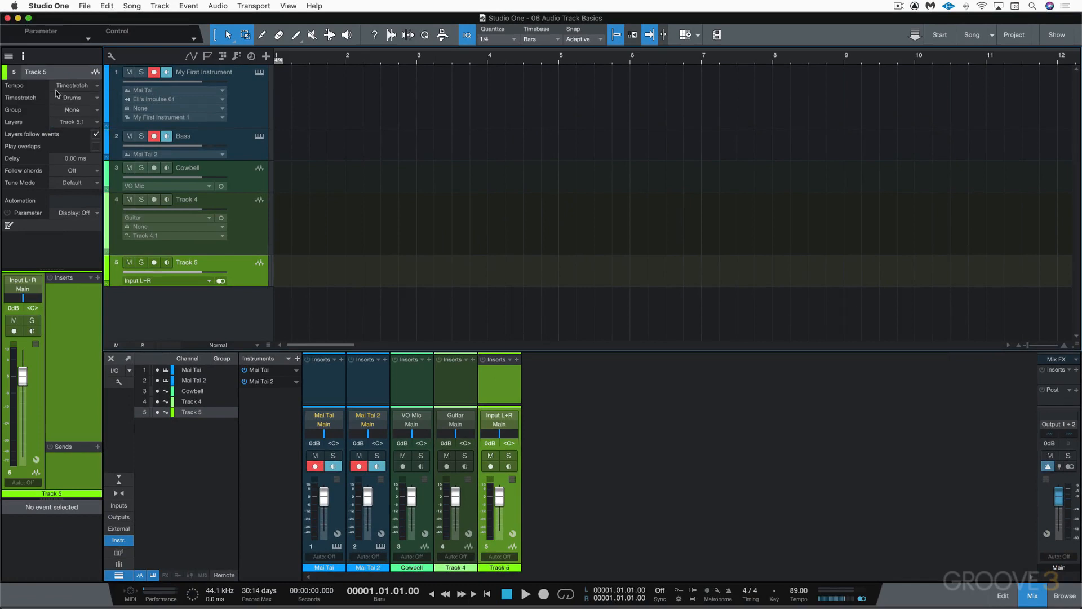